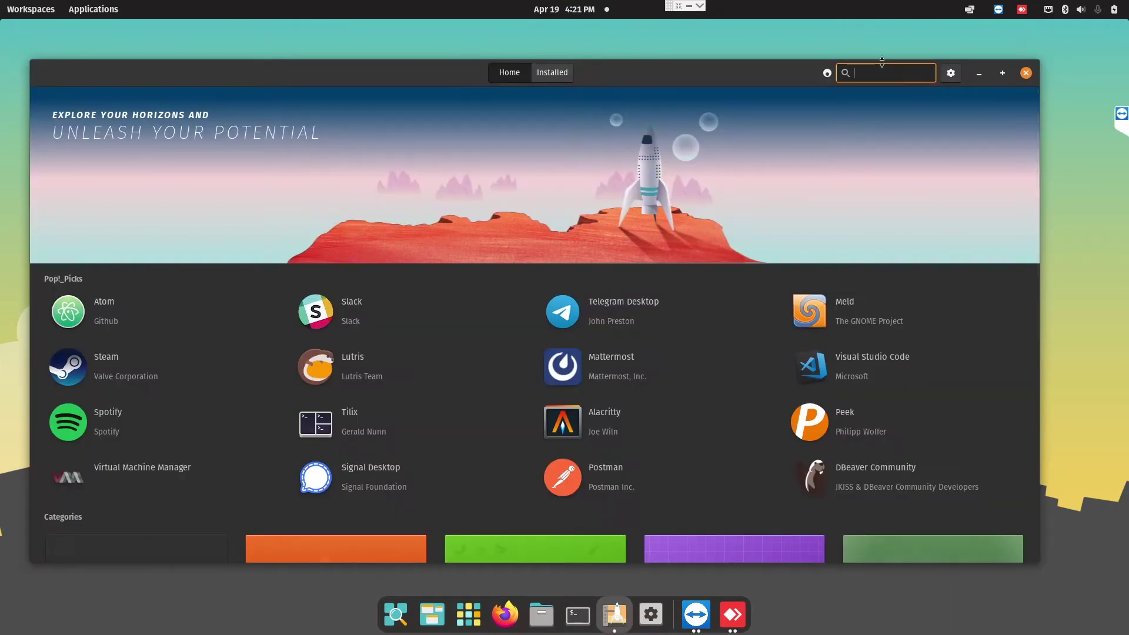
Find 'synaptic' in Pop!_Shop and launch Synaptic Package Manager, authenticating with the account password.
{"action": "type", "text": "synaptic"}
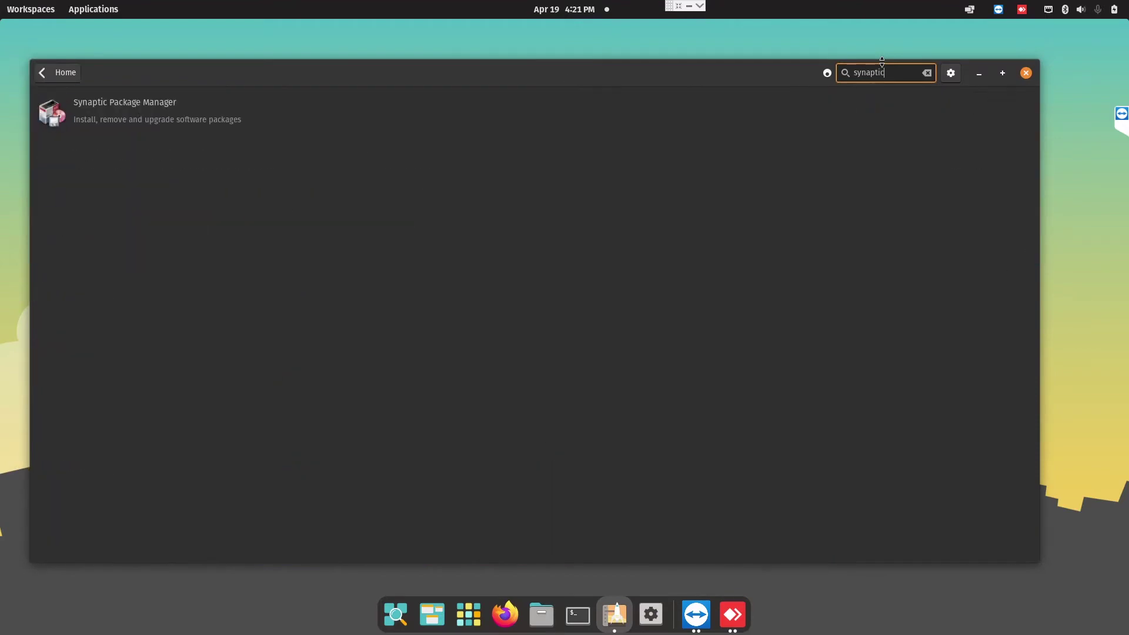
{"action": "left_click", "coordinate": [210, 131]}
{"action": "left_click", "coordinate": [728, 134]}
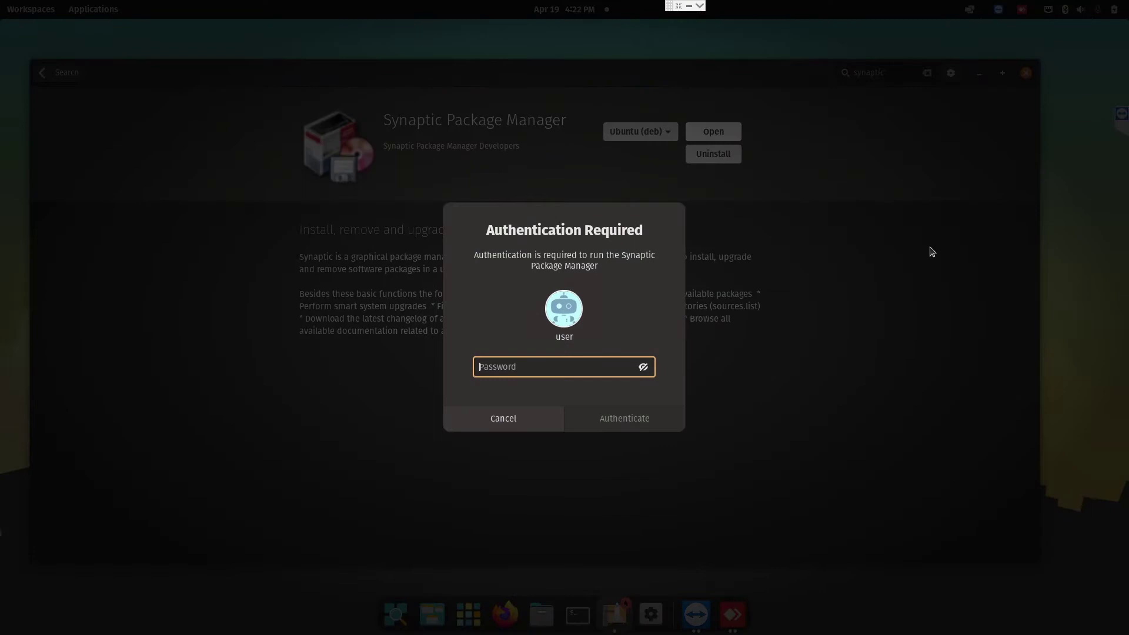
{"action": "type", "text": "●●●●●●●●●●●●"}
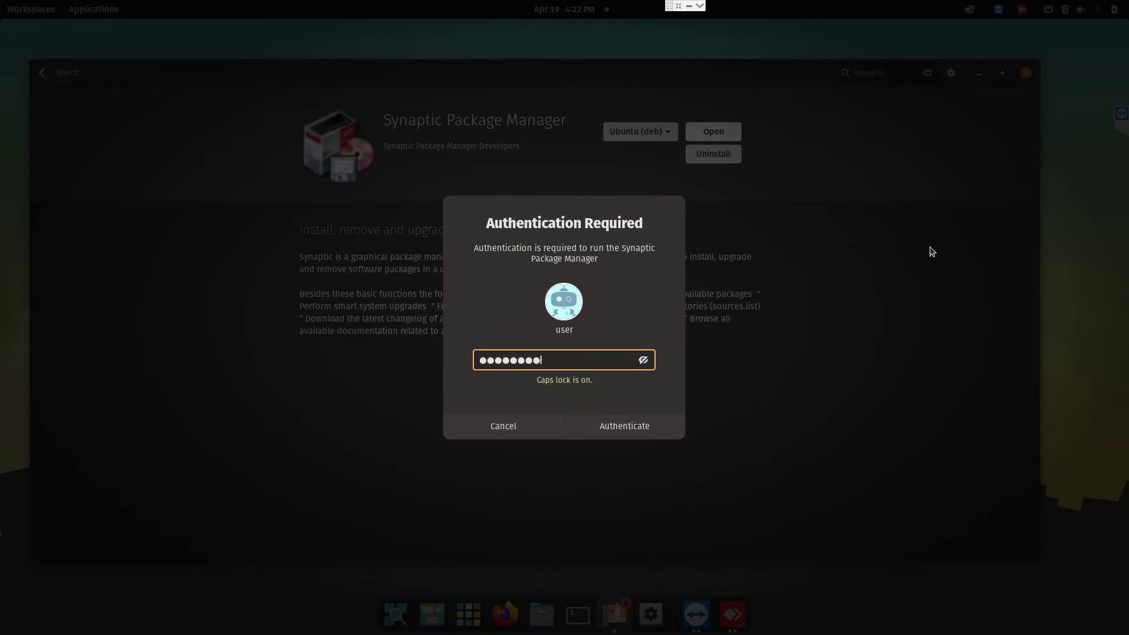
{"action": "key", "text": "Return"}
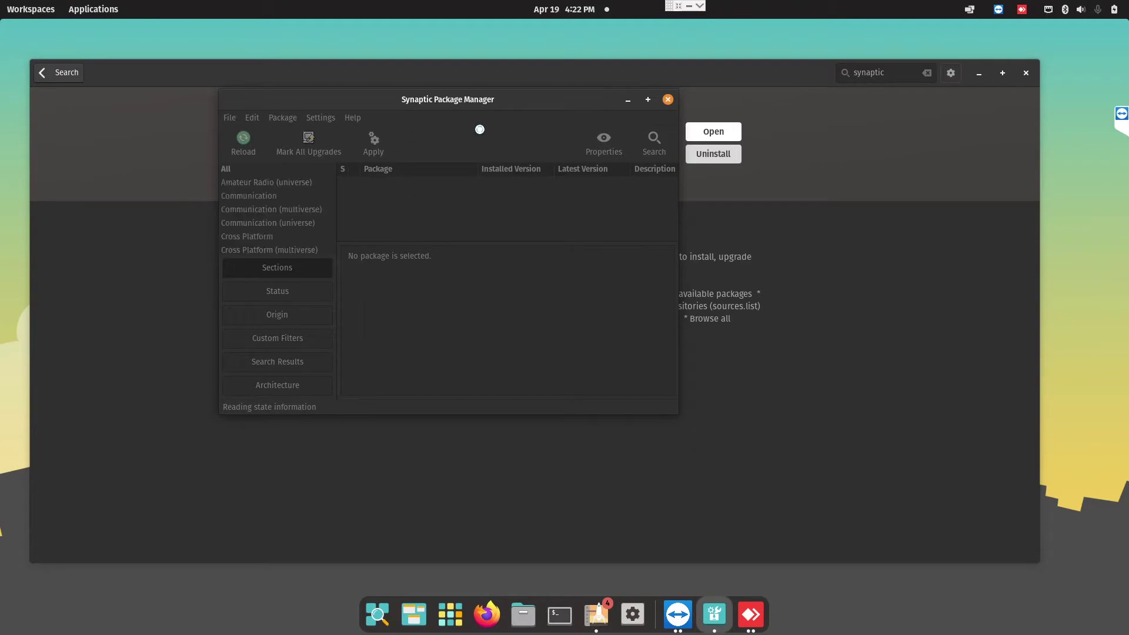
Close Pop!_Shop and search Synaptic's packages for 'gamemode'.
{"action": "left_click", "coordinate": [1026, 72]}
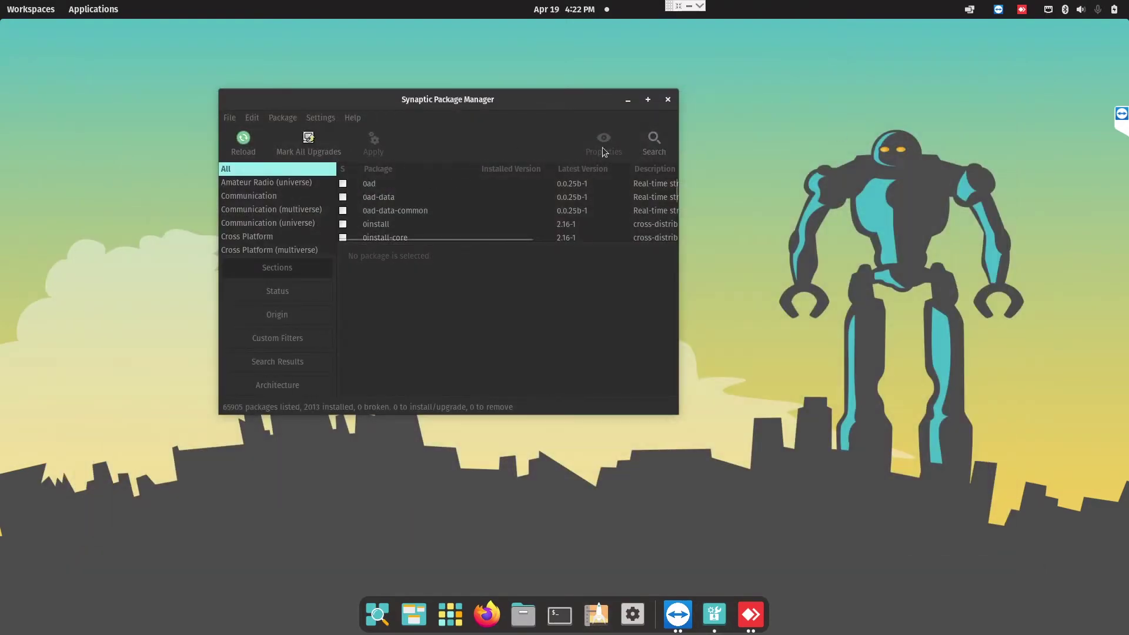
{"action": "left_click", "coordinate": [651, 141]}
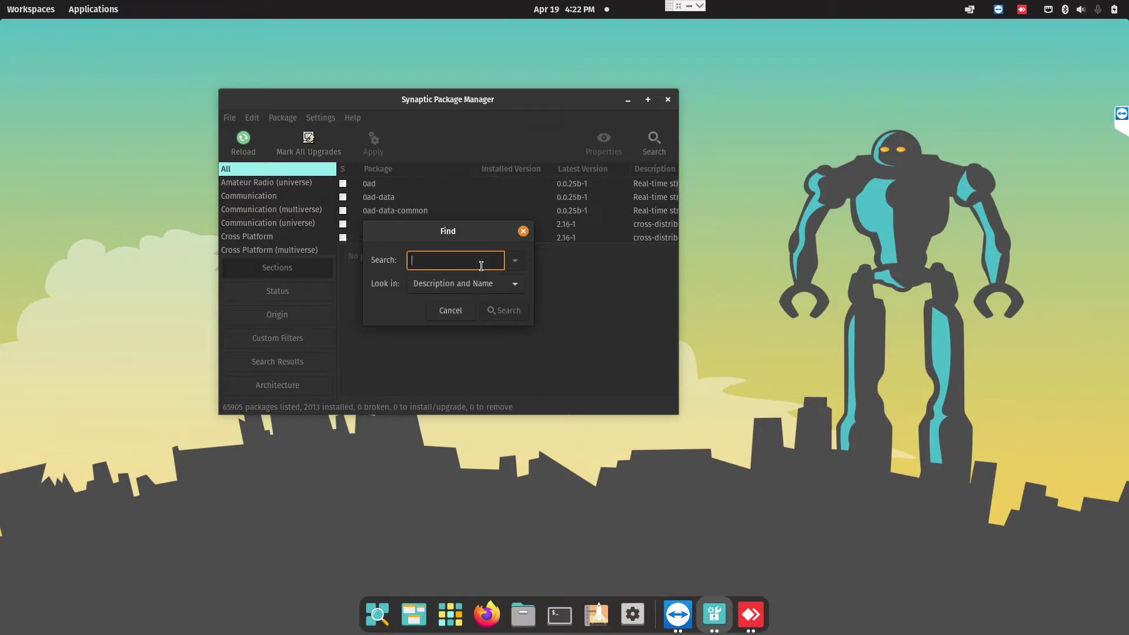
{"action": "type", "text": "gamemode"}
{"action": "left_click", "coordinate": [516, 311]}
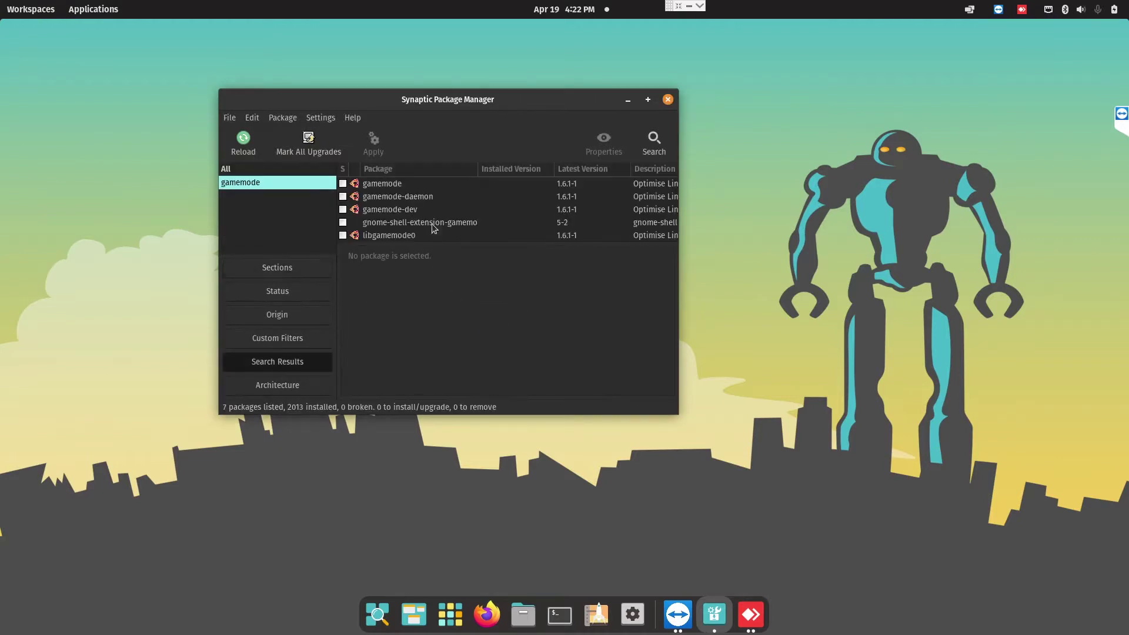
Mark gamemode and its extra dependencies for installation and apply the changes.
{"action": "left_click", "coordinate": [344, 185]}
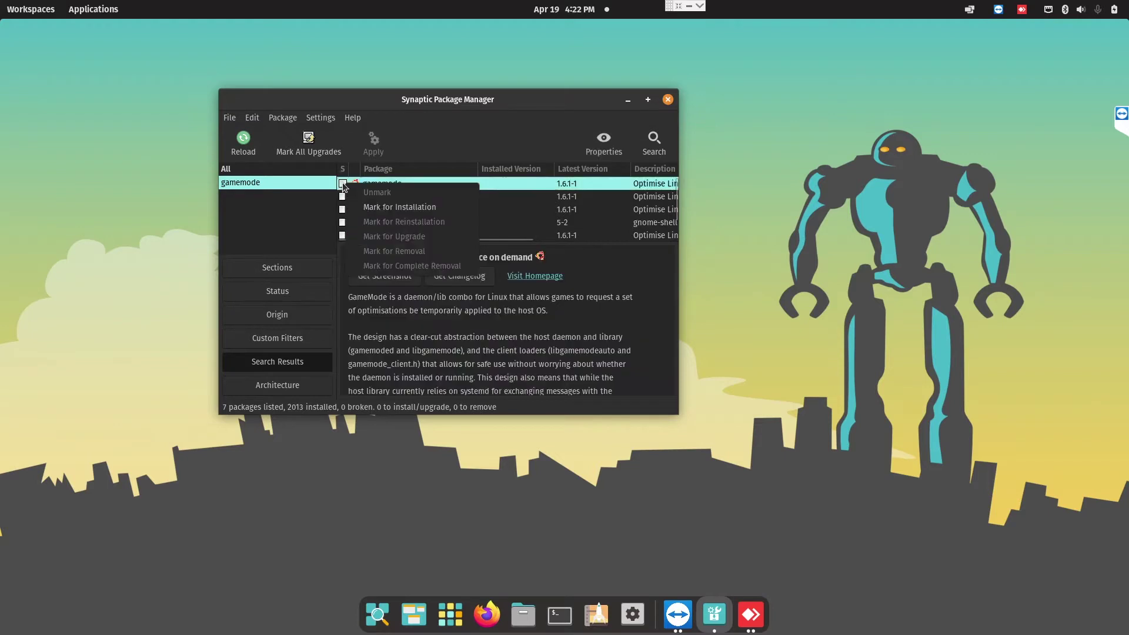
{"action": "left_click", "coordinate": [374, 210]}
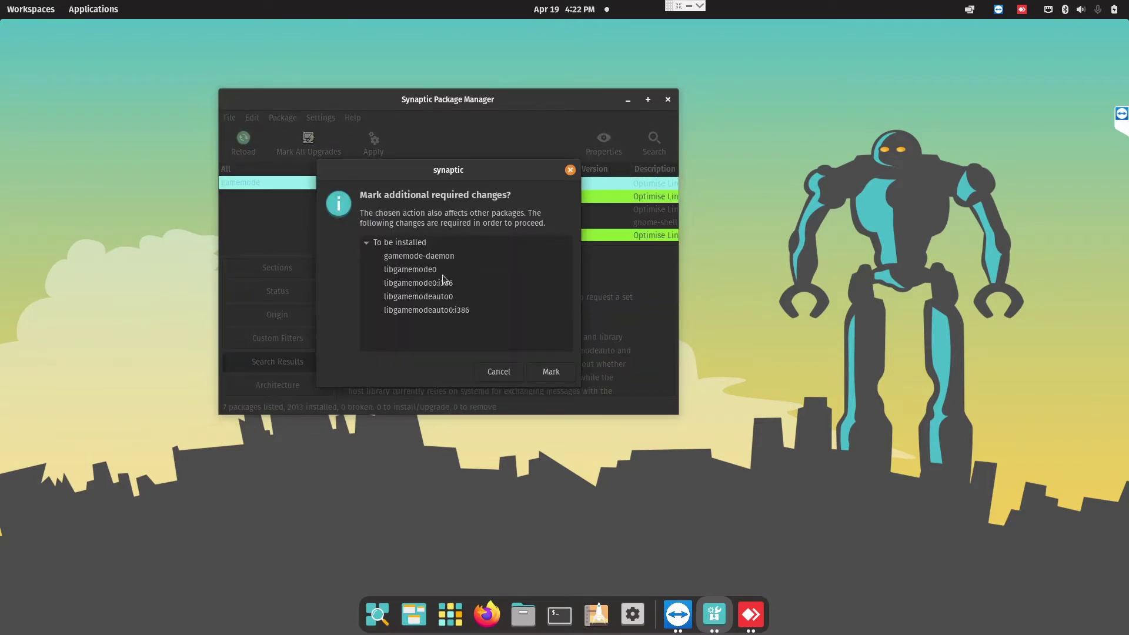
{"action": "left_click", "coordinate": [548, 373]}
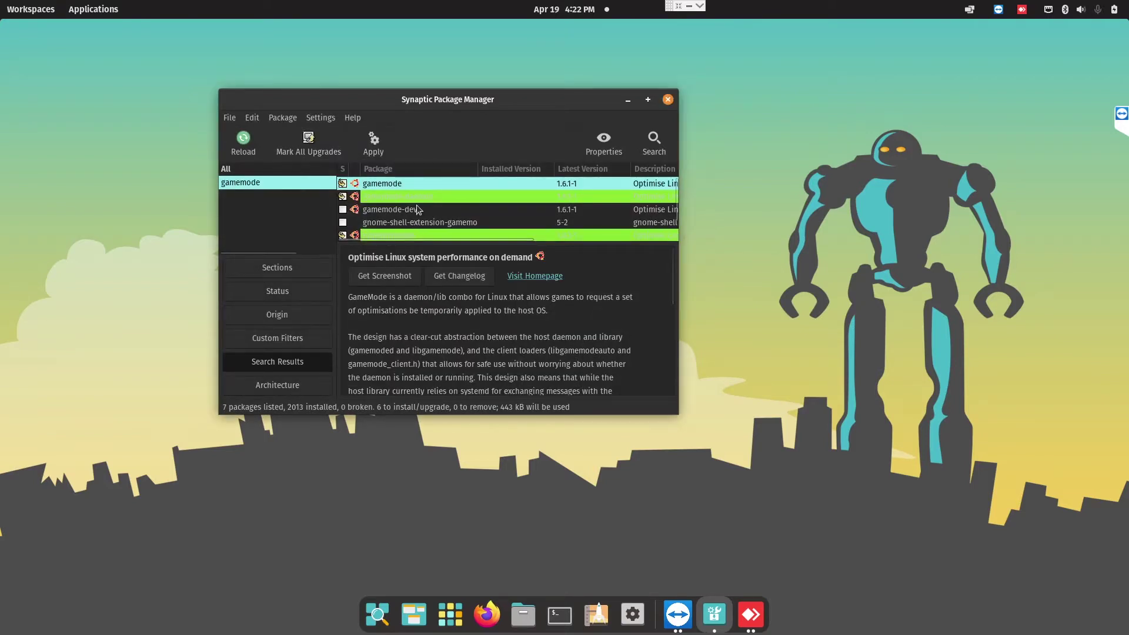
{"action": "left_click", "coordinate": [374, 141]}
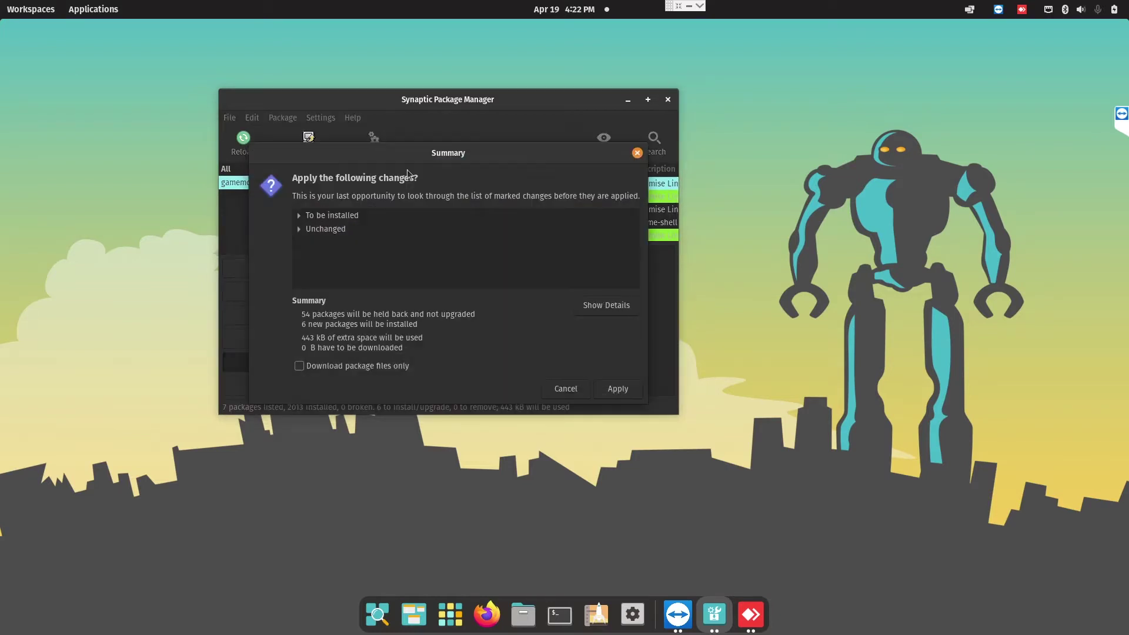
{"action": "left_click", "coordinate": [617, 388]}
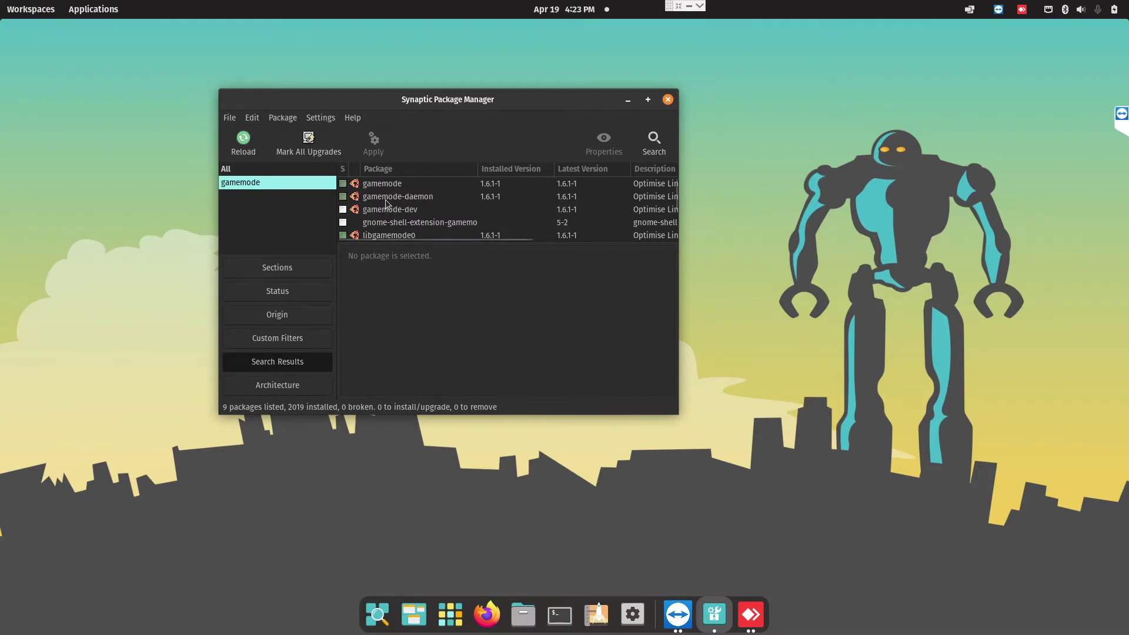
Mark gamemode for complete removal, then quit Synaptic and discard that unapplied mark.
{"action": "right_click", "coordinate": [348, 184]}
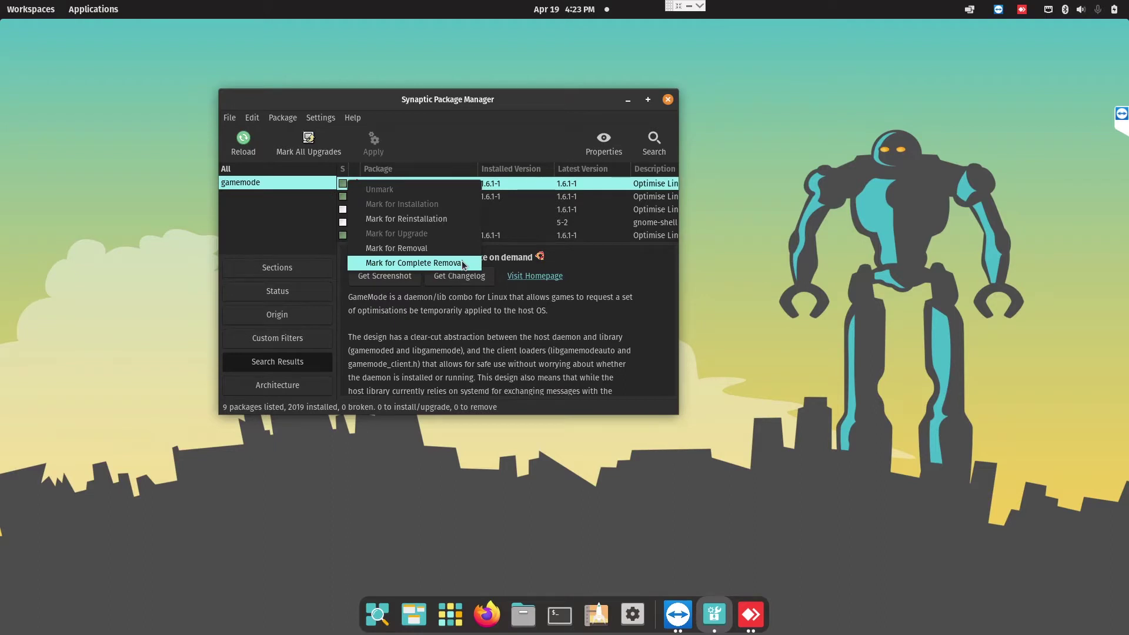
{"action": "left_click", "coordinate": [428, 263]}
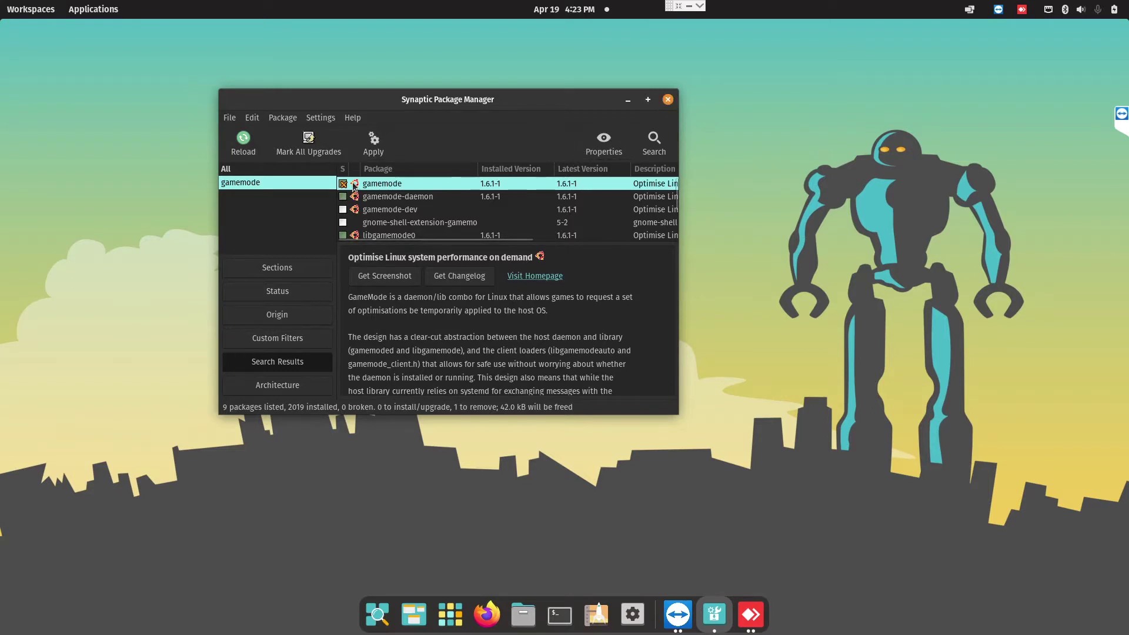
{"action": "left_click", "coordinate": [668, 98]}
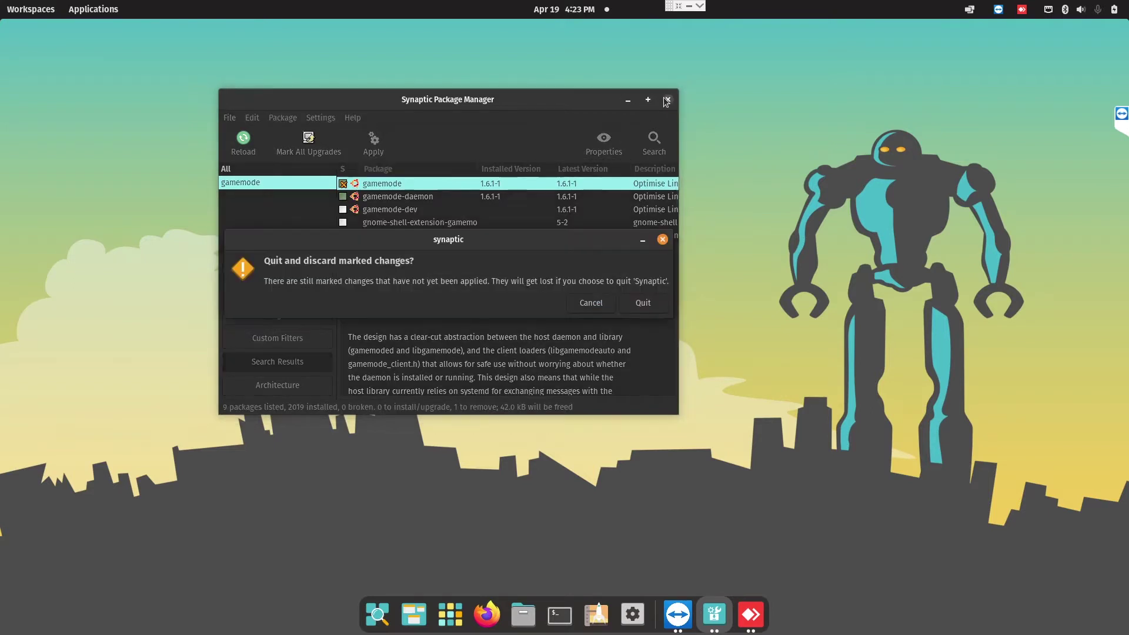
{"action": "left_click", "coordinate": [636, 302]}
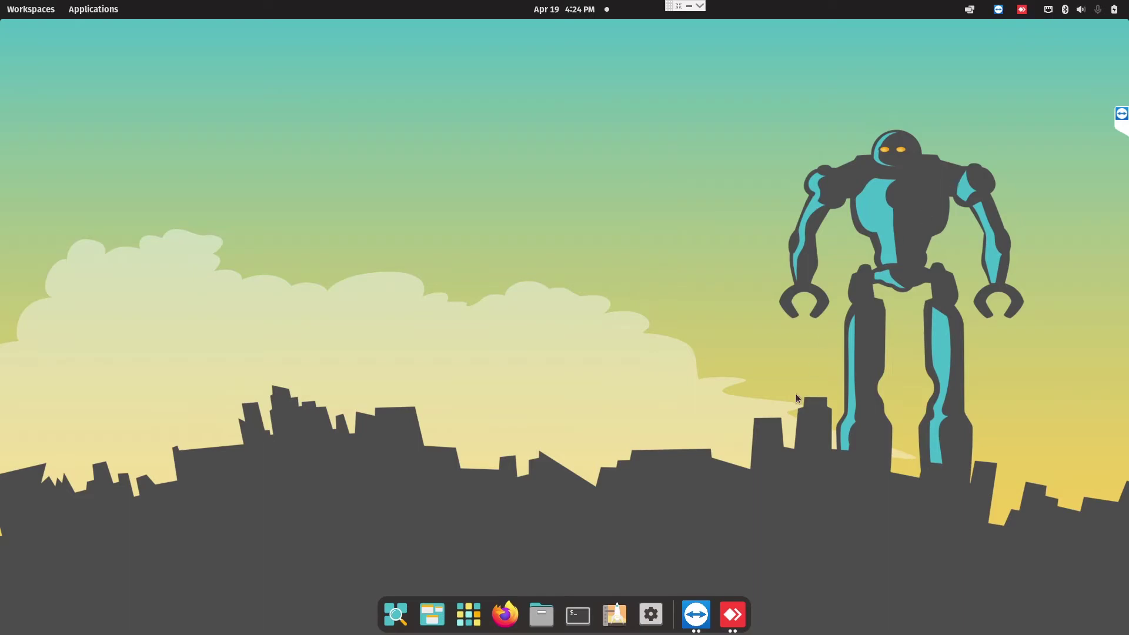
Launch Steam from the application launcher search.
{"action": "key", "text": "super"}
{"action": "type", "text": "steam"}
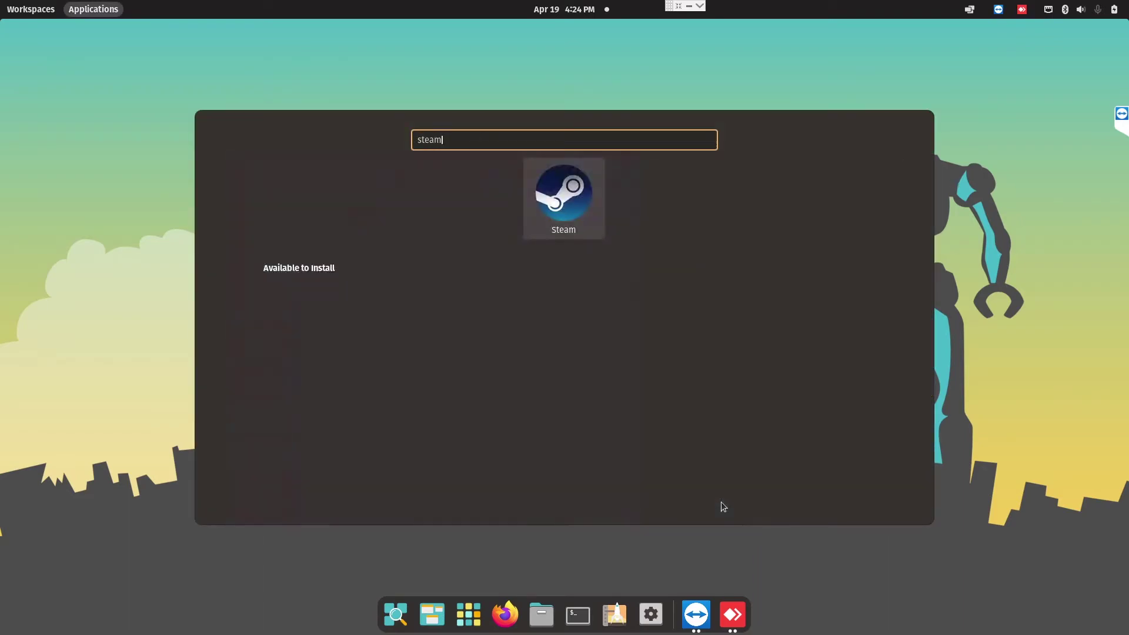
{"action": "key", "text": "Return"}
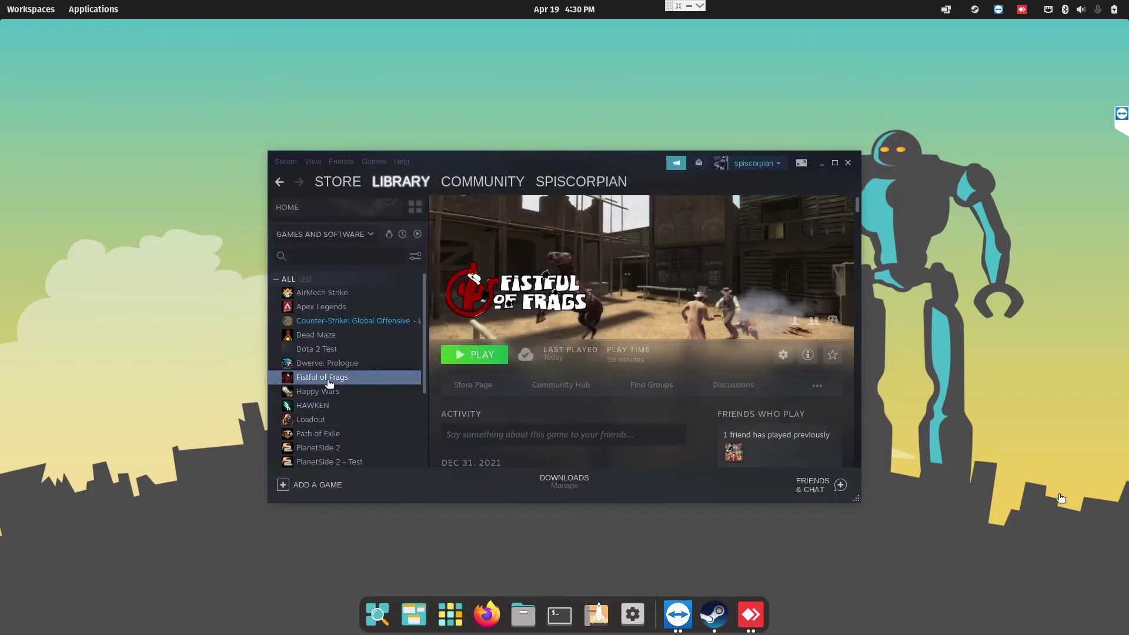
Confirm Fistful of Frags' launch options read 'gamemoderun %command%', then start the game.
{"action": "right_click", "coordinate": [329, 383]}
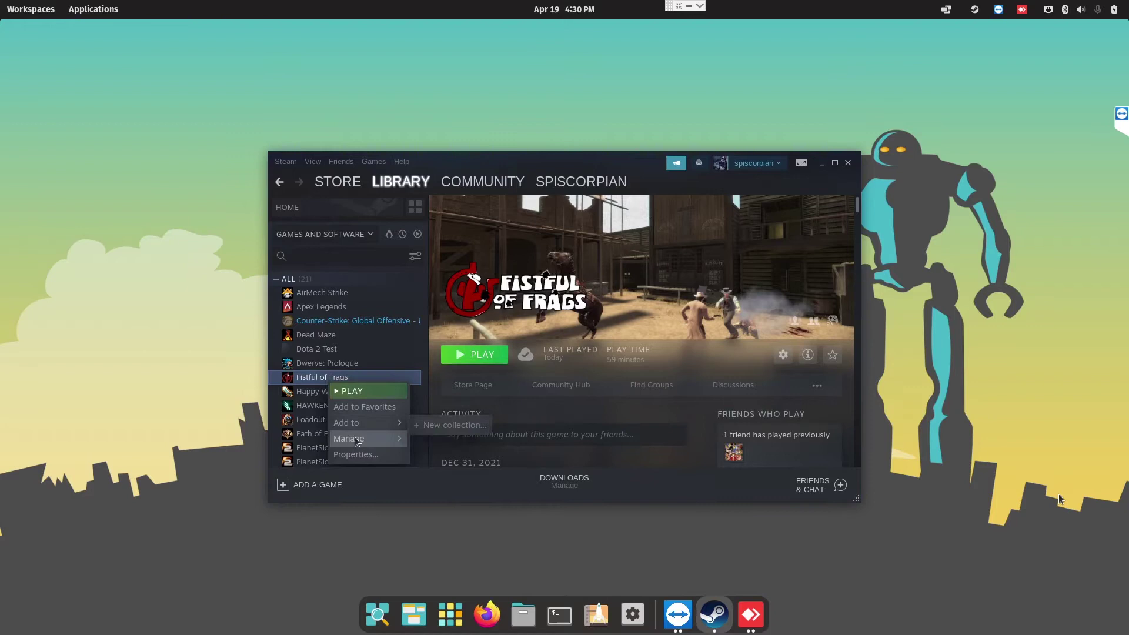
{"action": "left_click", "coordinate": [366, 459]}
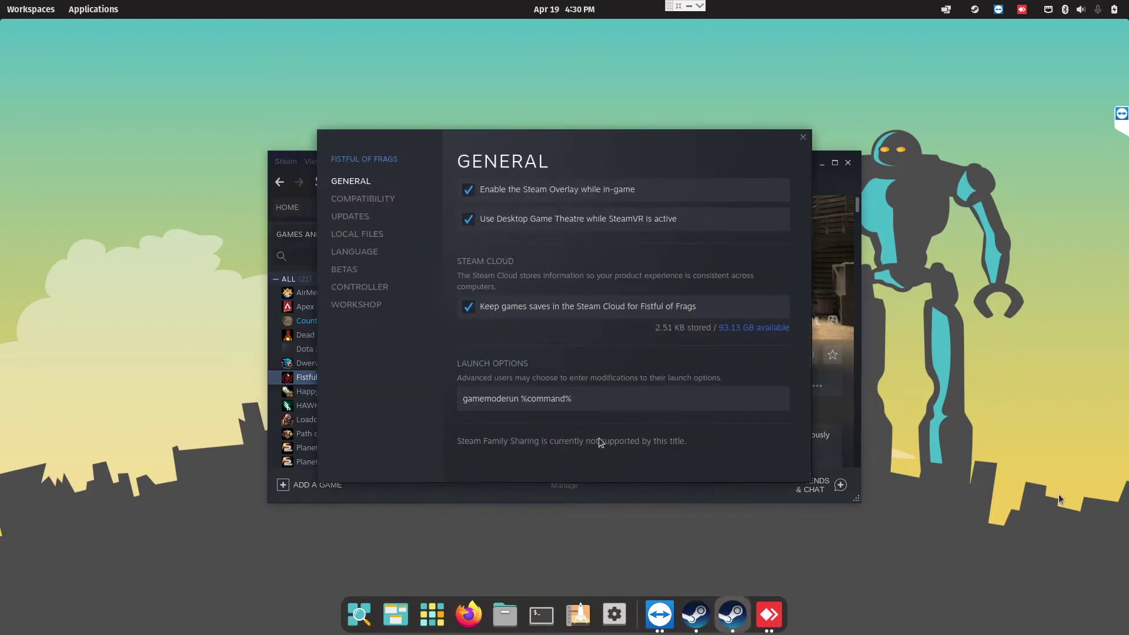
{"action": "left_click", "coordinate": [580, 400]}
{"action": "left_click_drag", "start_coordinate": [568, 398], "coordinate": [454, 397]}
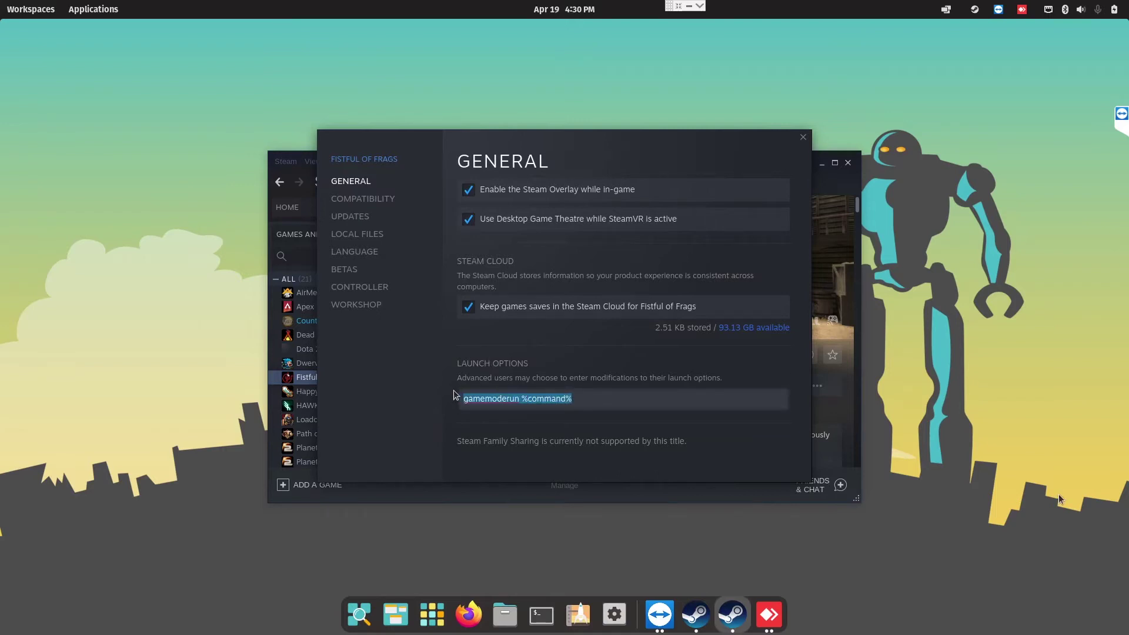
{"action": "left_click", "coordinate": [612, 406]}
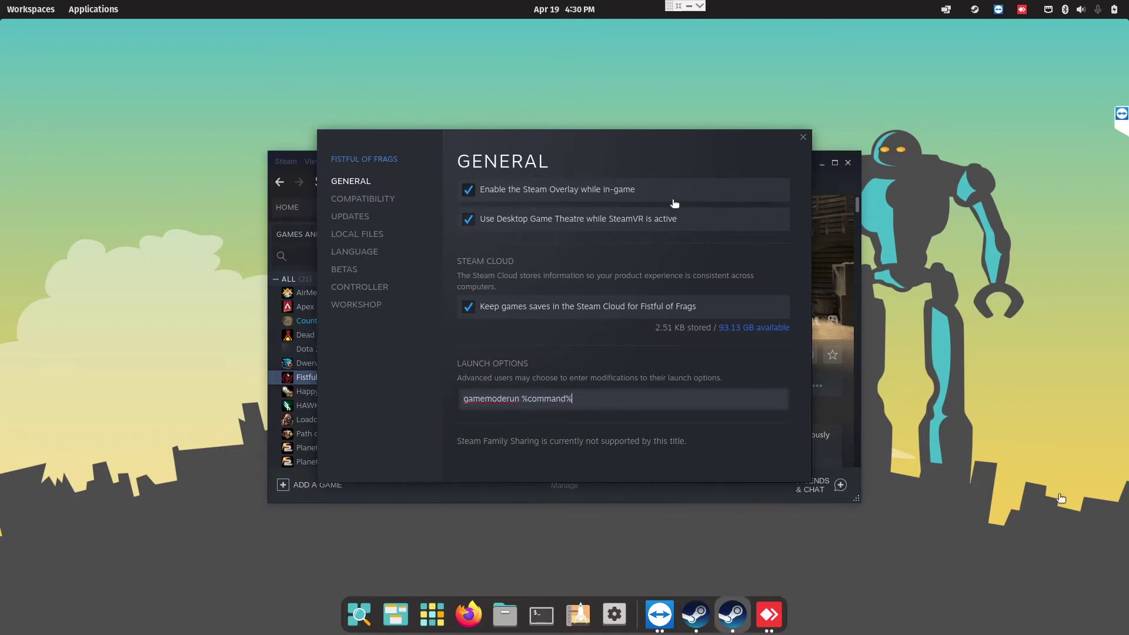
{"action": "left_click", "coordinate": [804, 137]}
{"action": "left_click", "coordinate": [486, 354]}
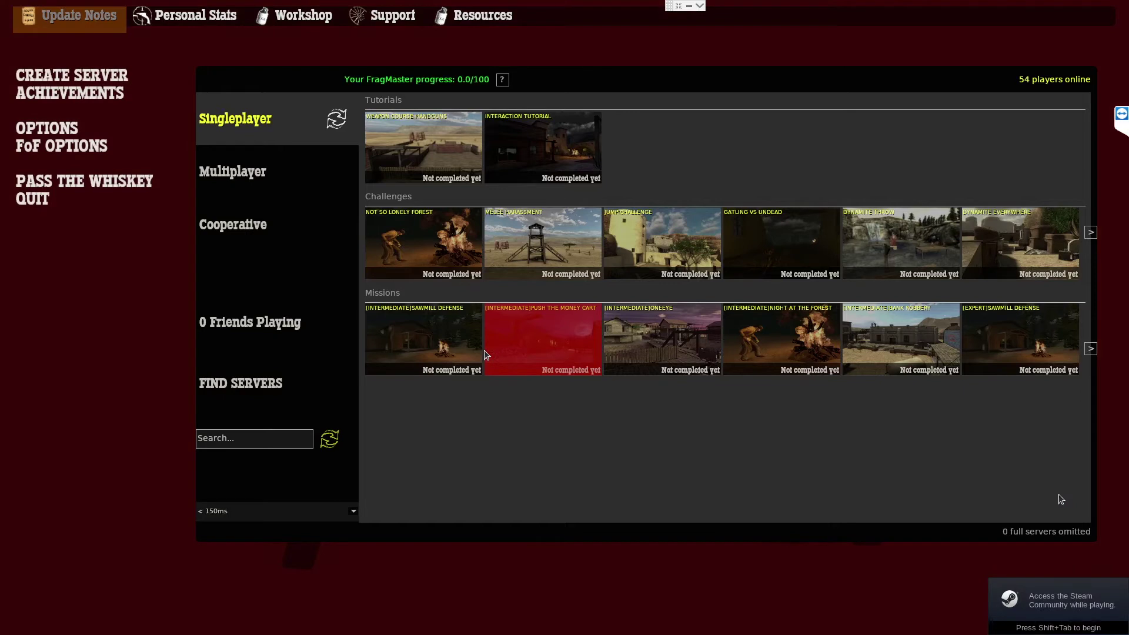
Quit Fistful of Frags from its main menu and confirm Quit game.
{"action": "left_click", "coordinate": [52, 203]}
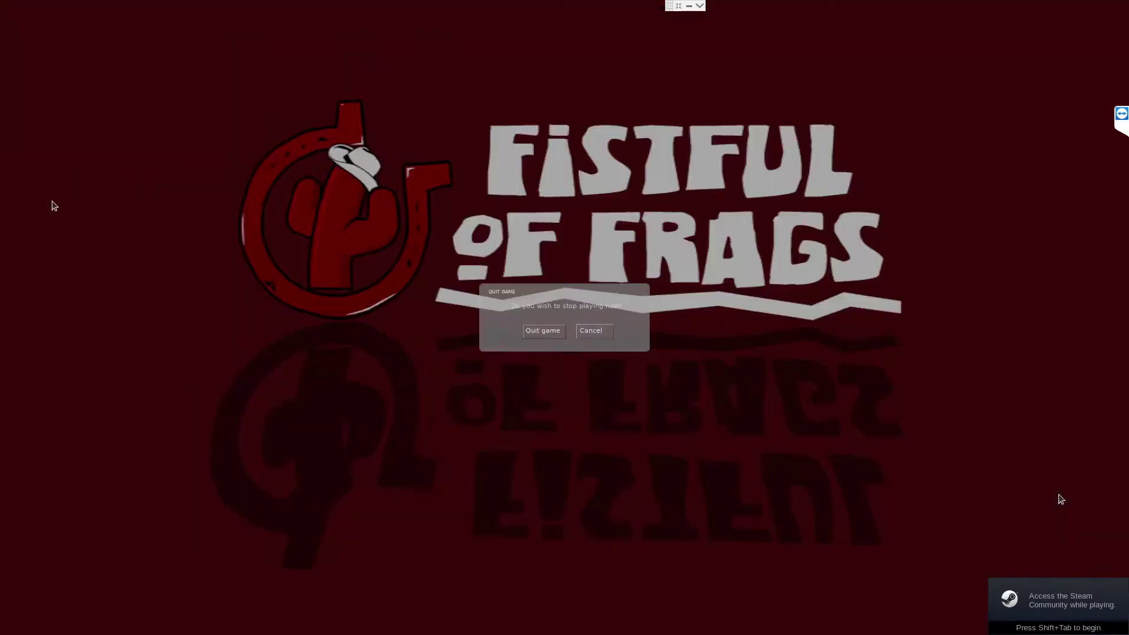
{"action": "left_click", "coordinate": [561, 332]}
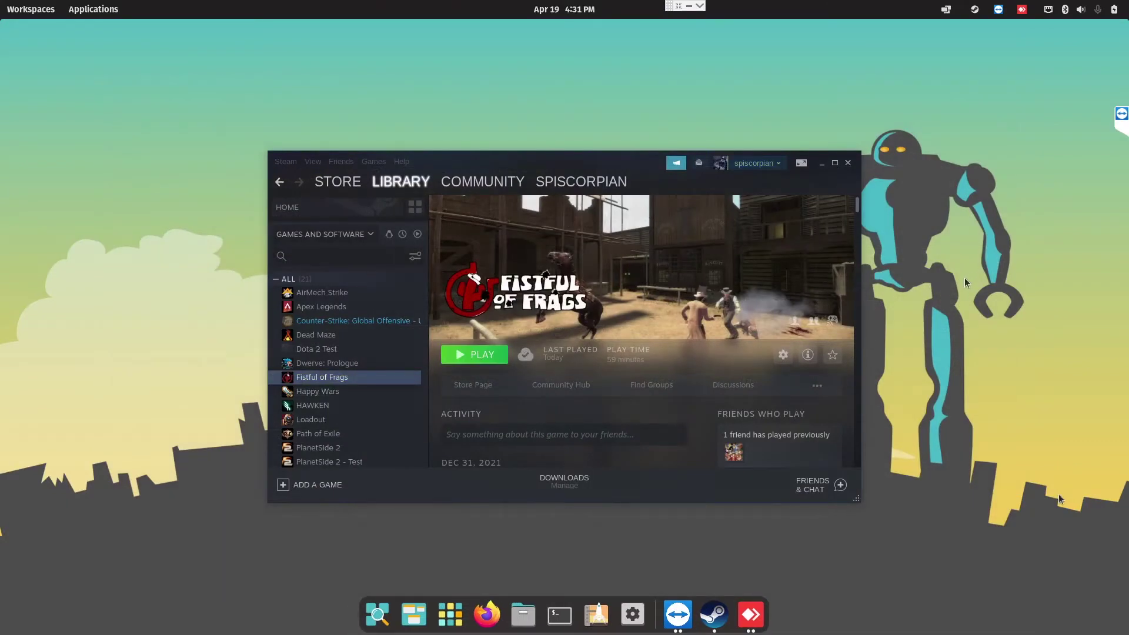
Search 'gnome extensions' in a new Firefox window and go to extensions.gnome.org.
{"action": "left_click", "coordinate": [490, 600]}
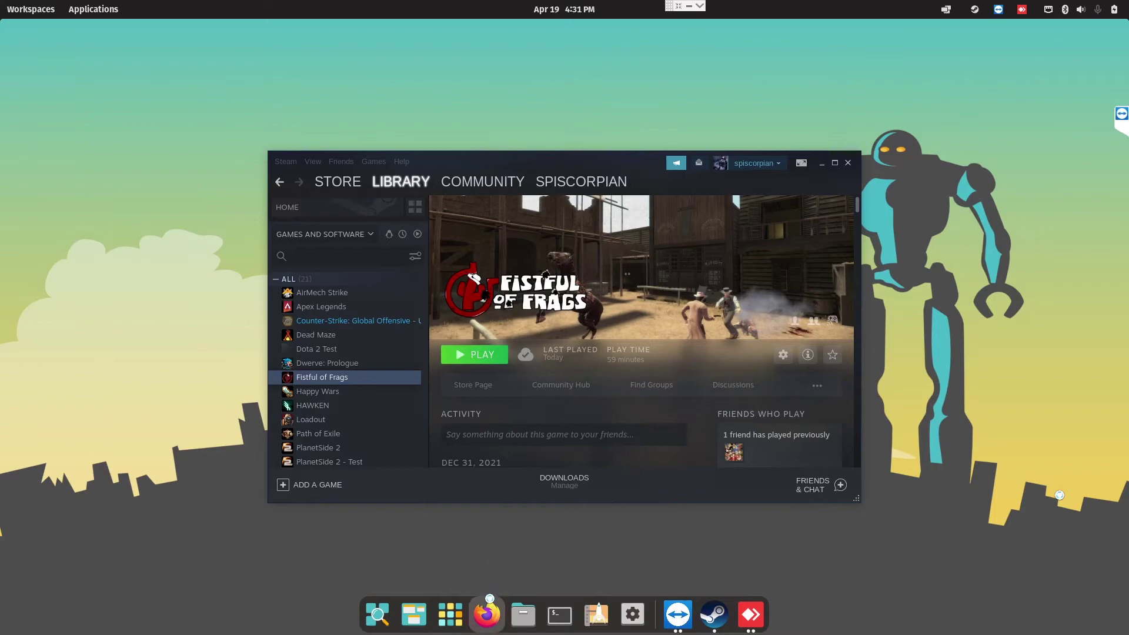
{"action": "type", "text": "gnome"}
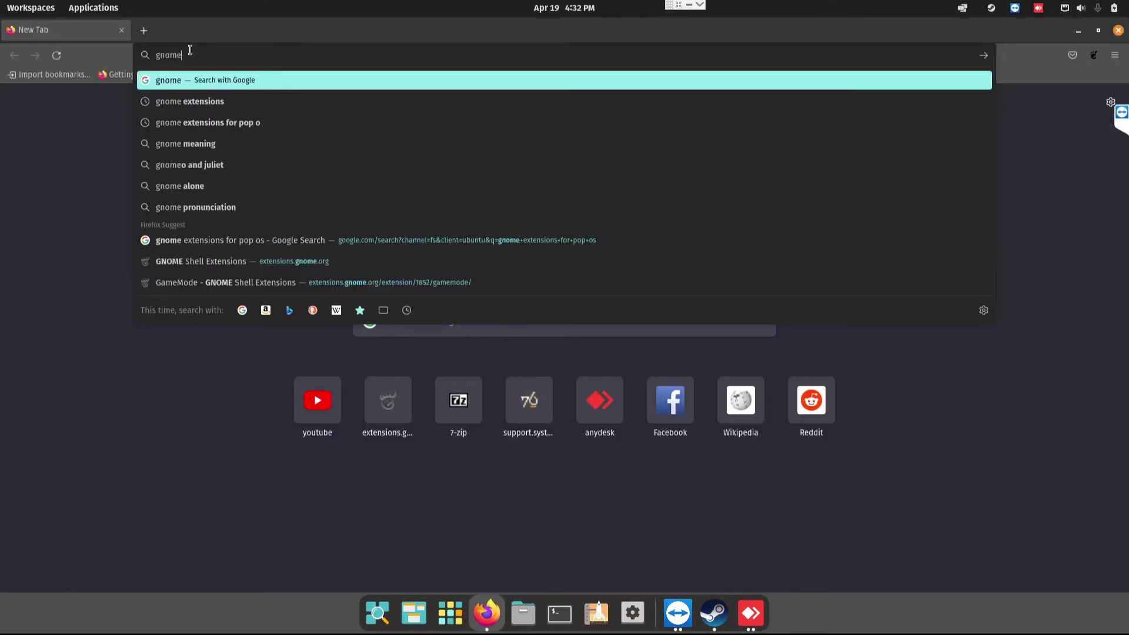
{"action": "key", "text": "Down"}
{"action": "key", "text": "Return"}
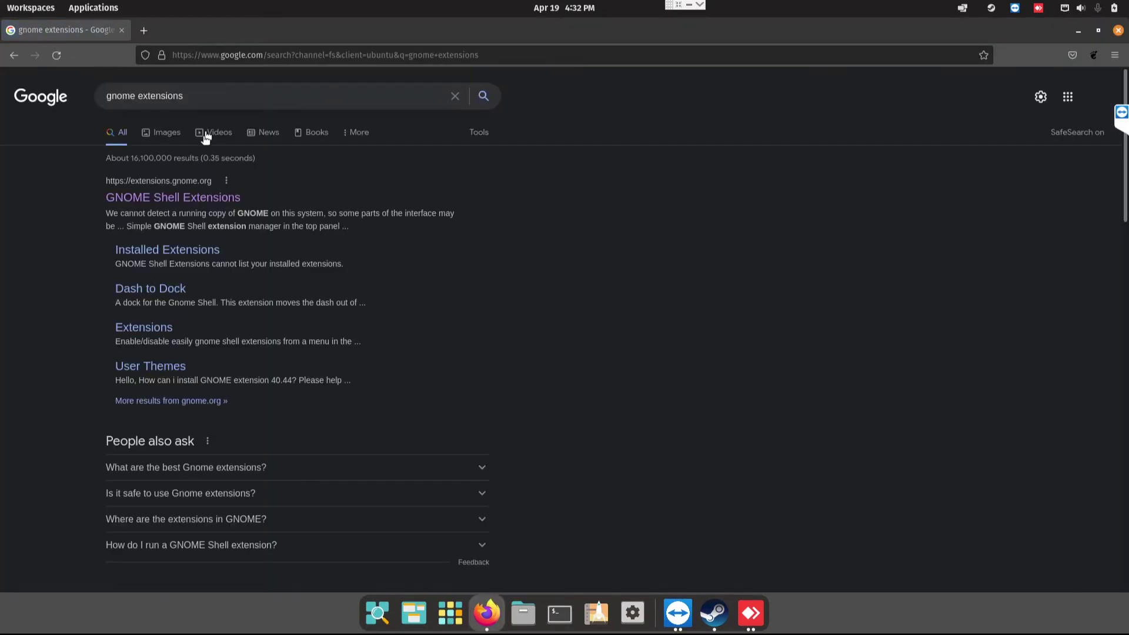
{"action": "left_click", "coordinate": [200, 199]}
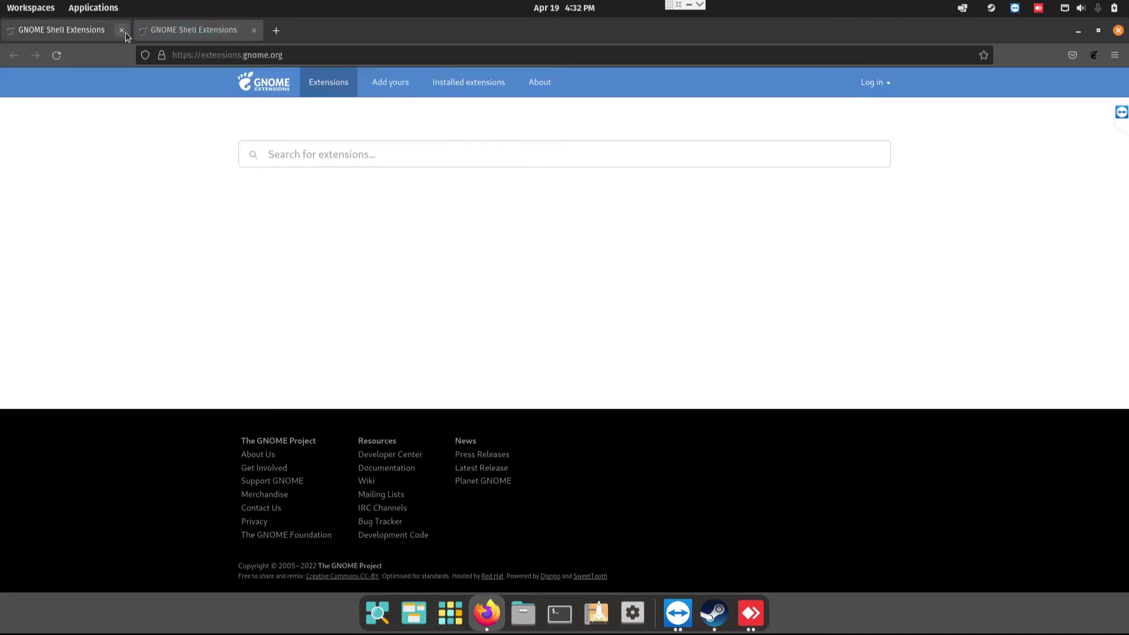
Close the duplicate tab, search extensions for 'game', and install and enable GameMode.
{"action": "left_click", "coordinate": [123, 31]}
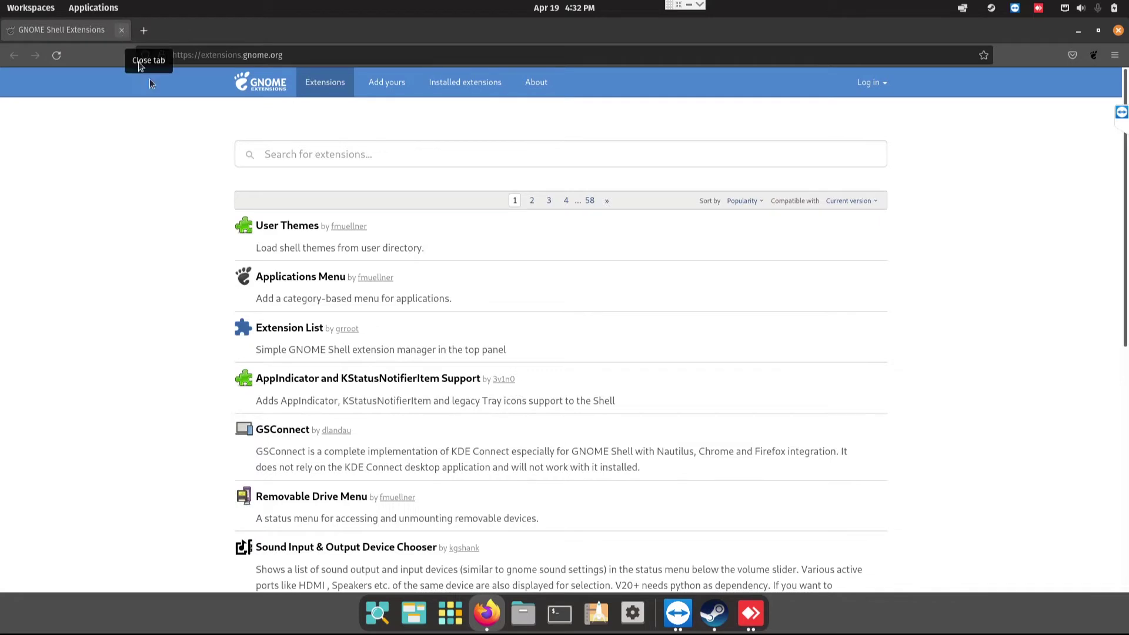
{"action": "left_click", "coordinate": [357, 158]}
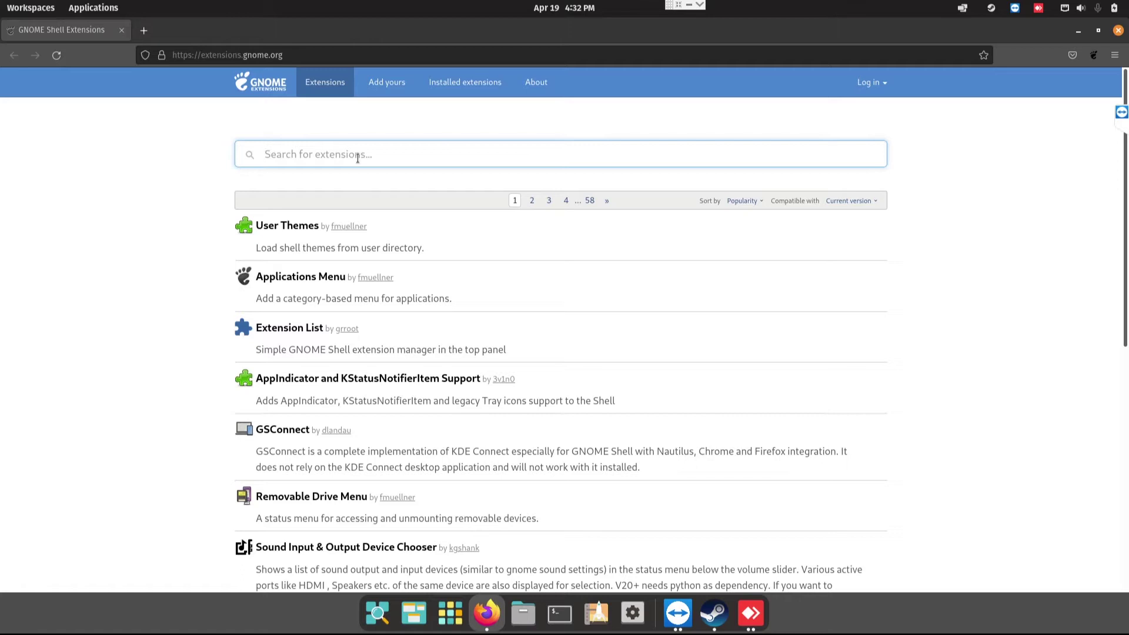
{"action": "type", "text": "game"}
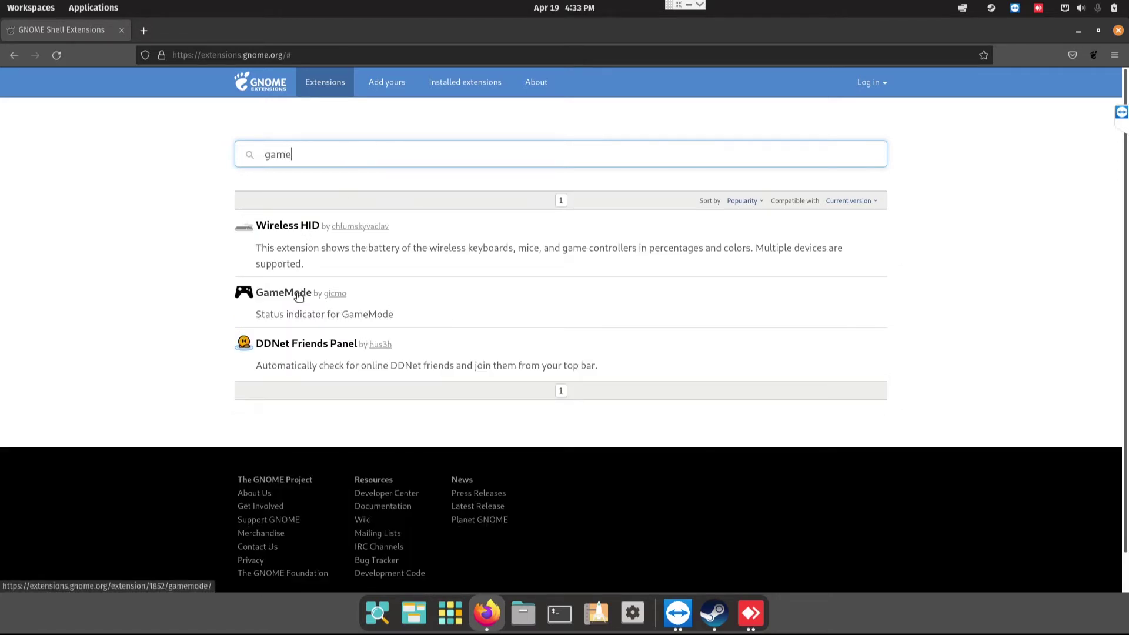
{"action": "left_click", "coordinate": [299, 296]}
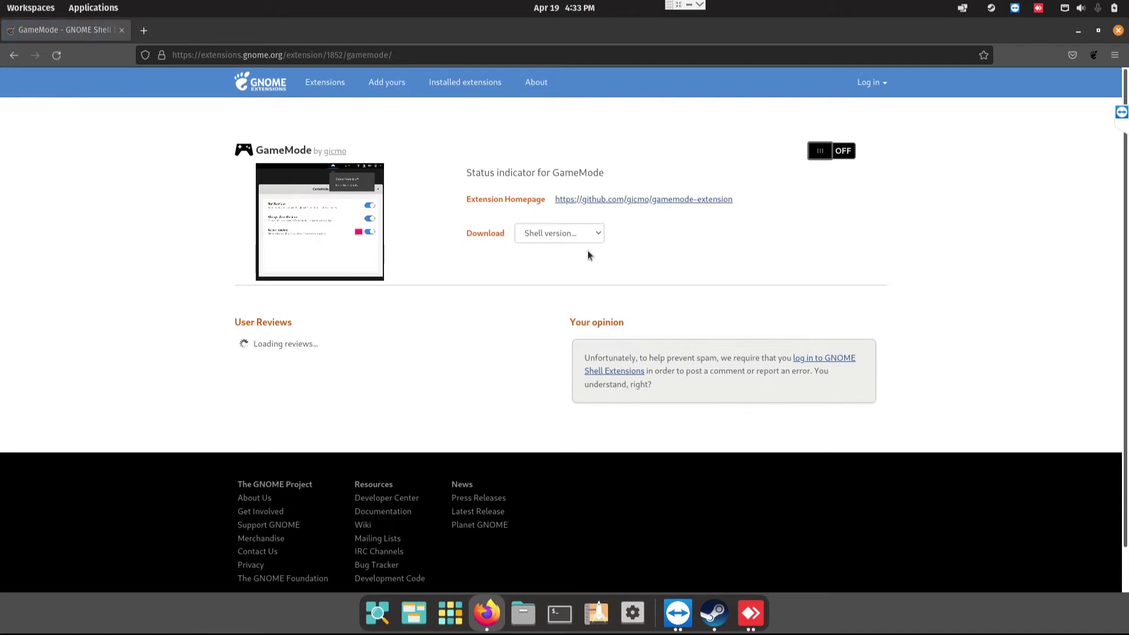
{"action": "left_click", "coordinate": [823, 152]}
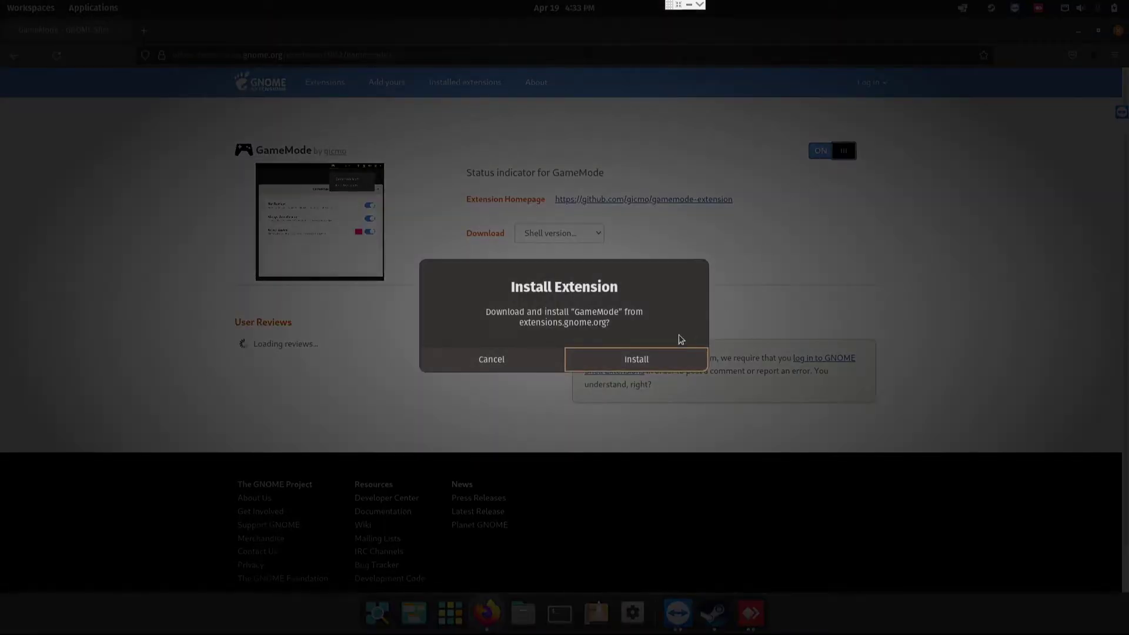
{"action": "left_click", "coordinate": [648, 356]}
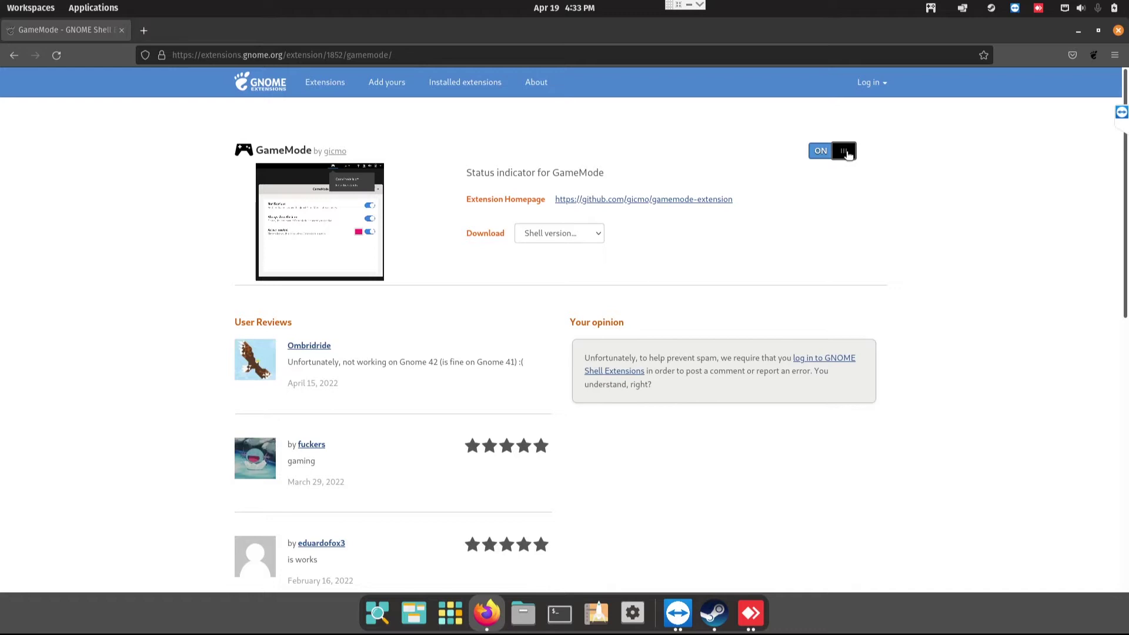
Reload the GameMode page, review its preferences and top-bar status, then close both.
{"action": "left_click", "coordinate": [53, 61]}
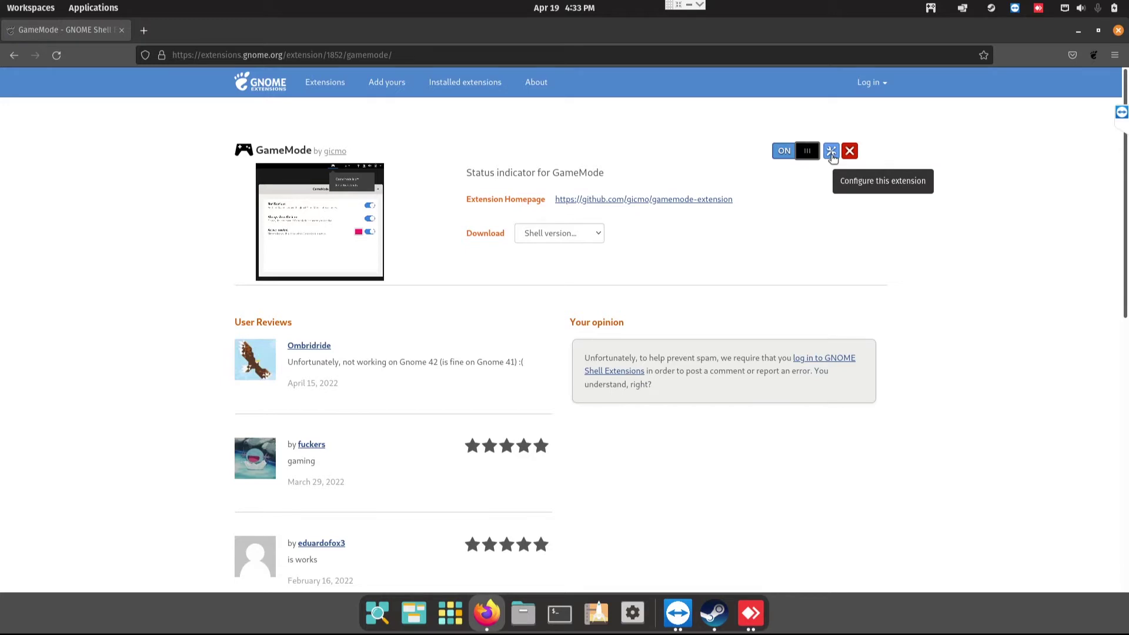
{"action": "left_click", "coordinate": [831, 153]}
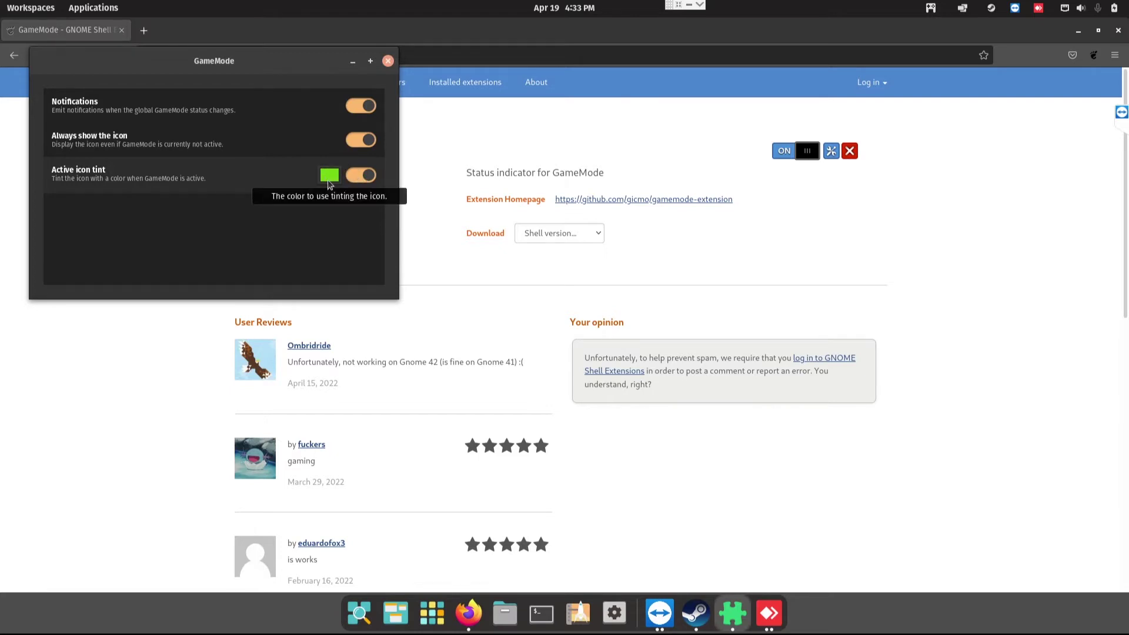
{"action": "left_click", "coordinate": [930, 10]}
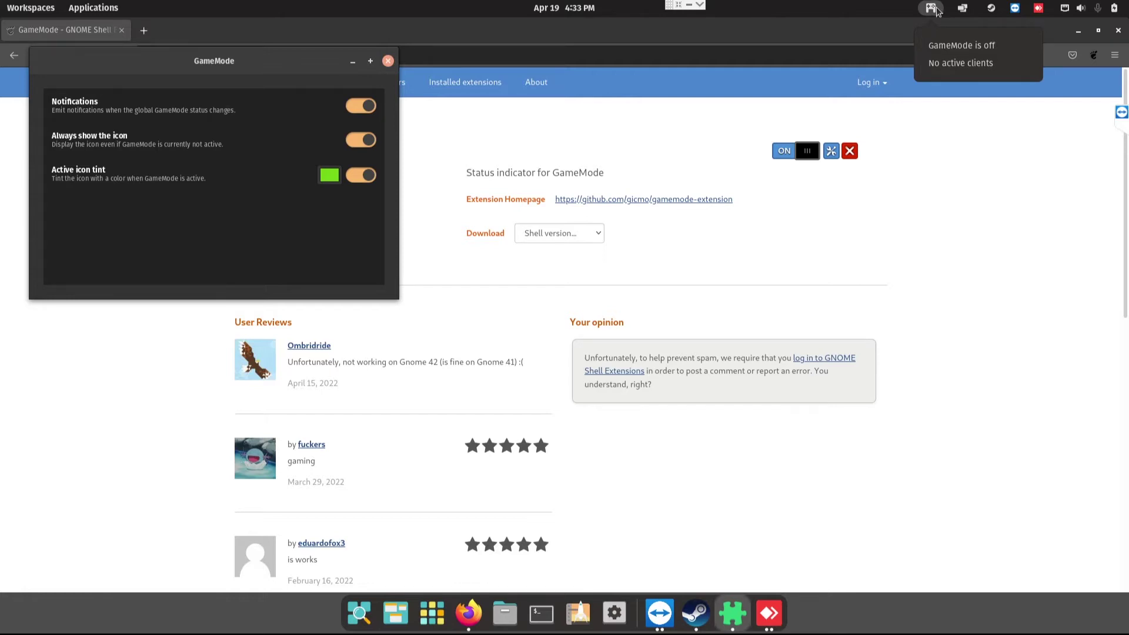
{"action": "left_click", "coordinate": [388, 61]}
{"action": "left_click", "coordinate": [389, 61]}
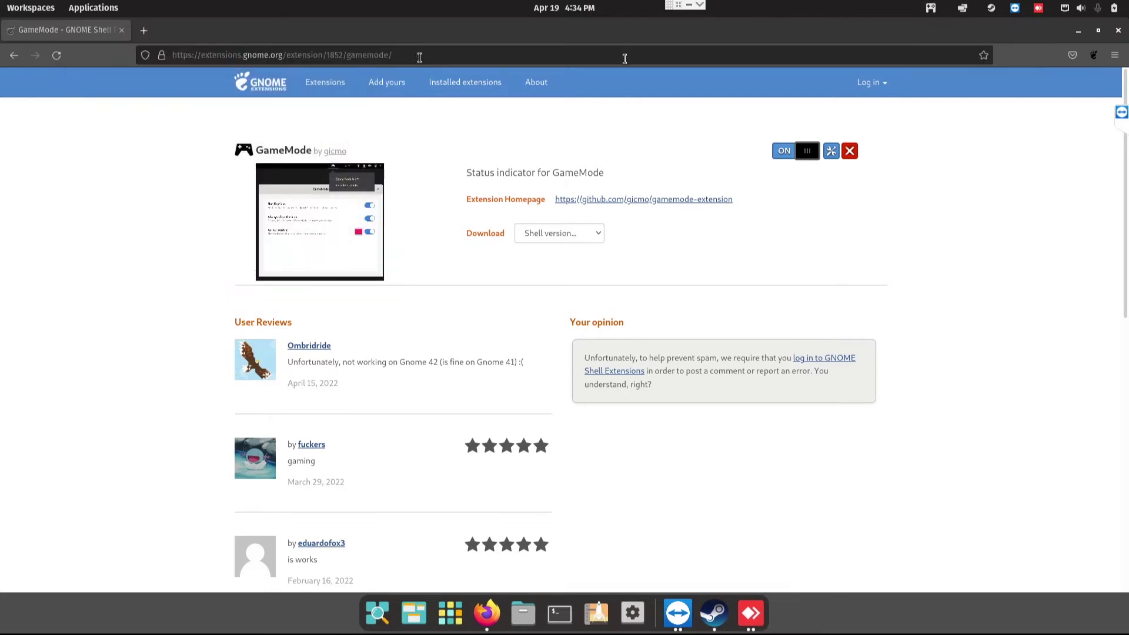
Close Firefox and play Fistful of Frags from the Steam library.
{"action": "left_click", "coordinate": [1118, 30]}
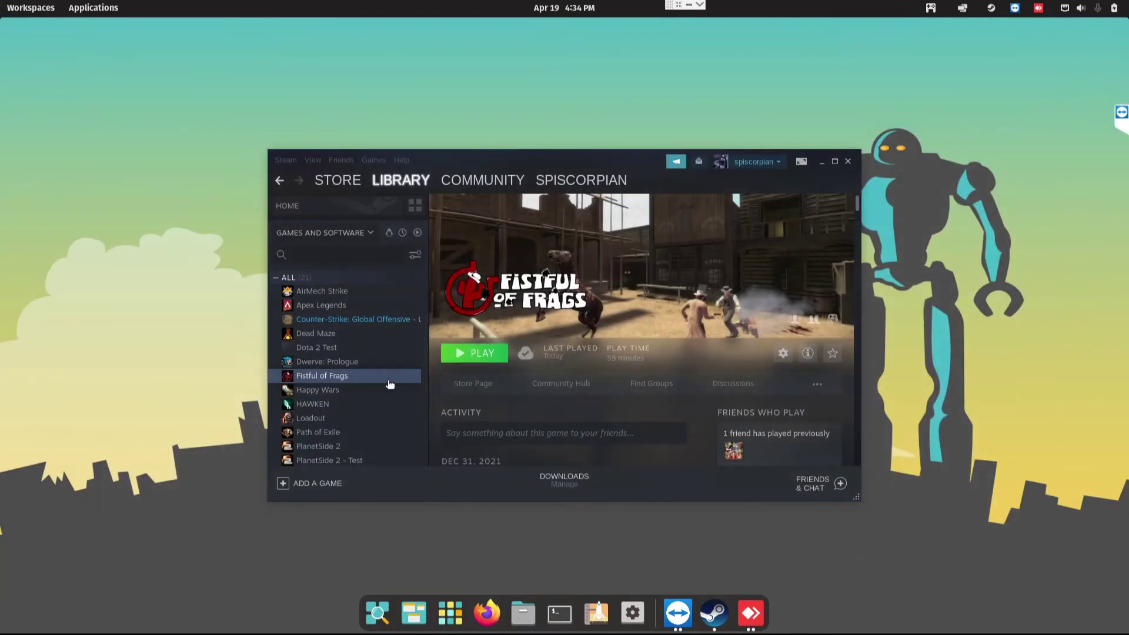
{"action": "left_click", "coordinate": [388, 379]}
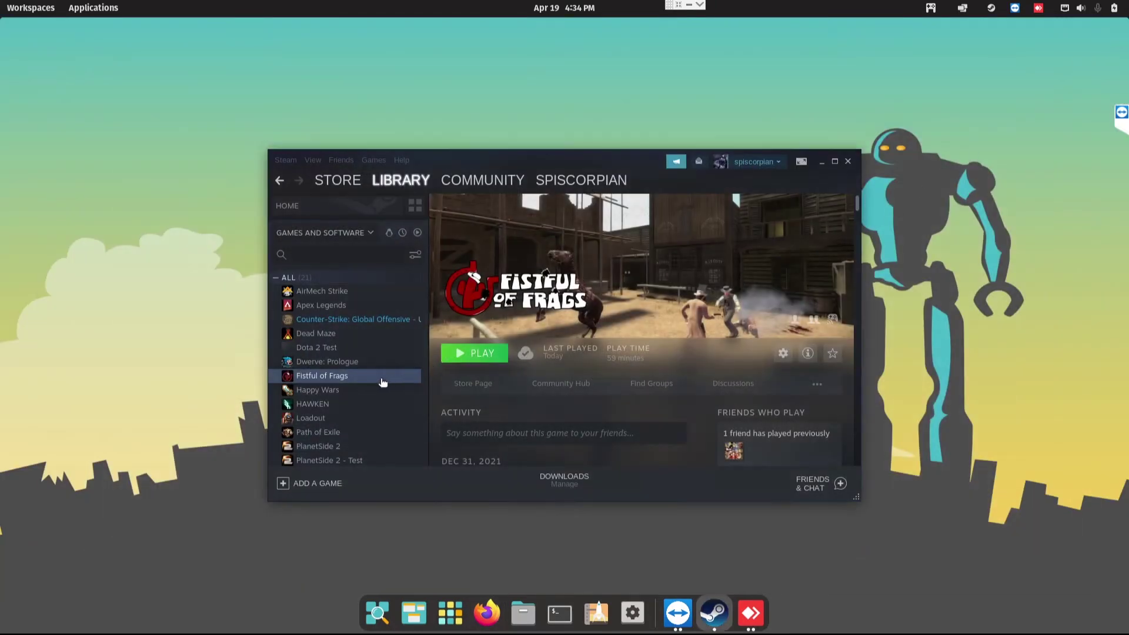
{"action": "left_click", "coordinate": [488, 355]}
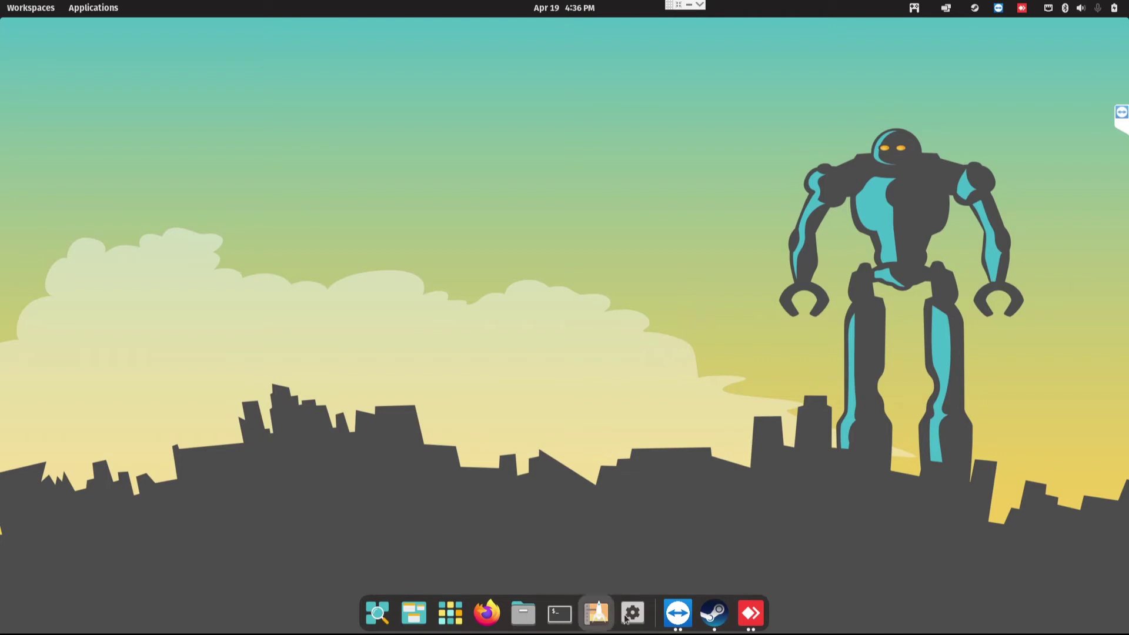
Check Super Mecha Champions' launch options are empty, close its properties, and show the applications grid.
{"action": "left_click", "coordinate": [714, 614]}
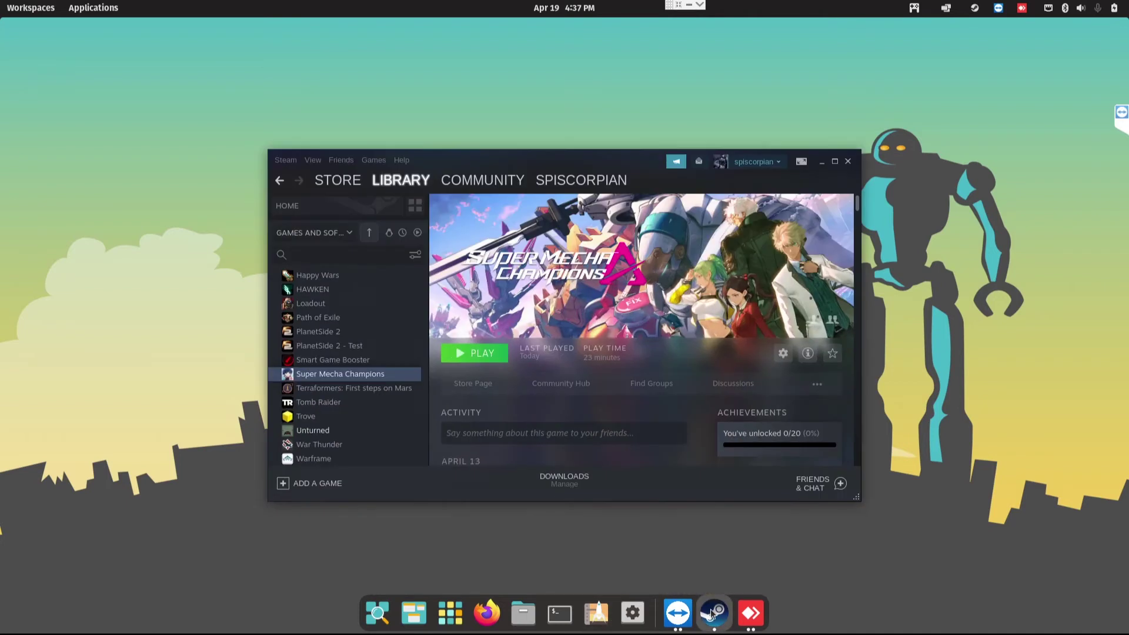
{"action": "right_click", "coordinate": [324, 378]}
{"action": "left_click", "coordinate": [377, 451]}
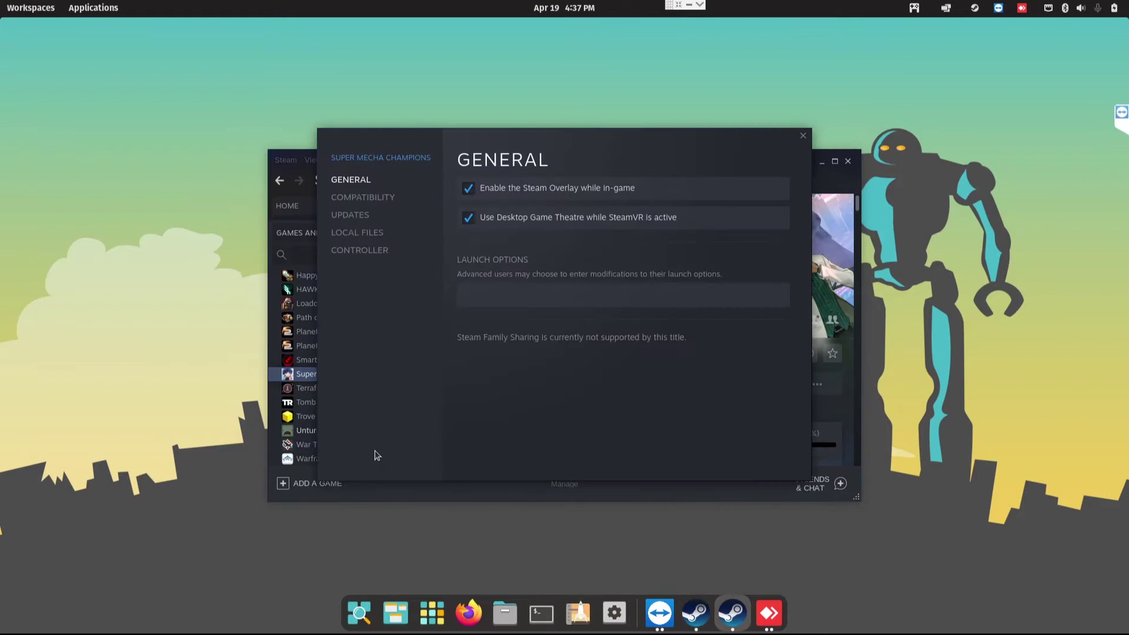
{"action": "left_click", "coordinate": [504, 291]}
{"action": "left_click", "coordinate": [804, 136]}
{"action": "key", "text": "super"}
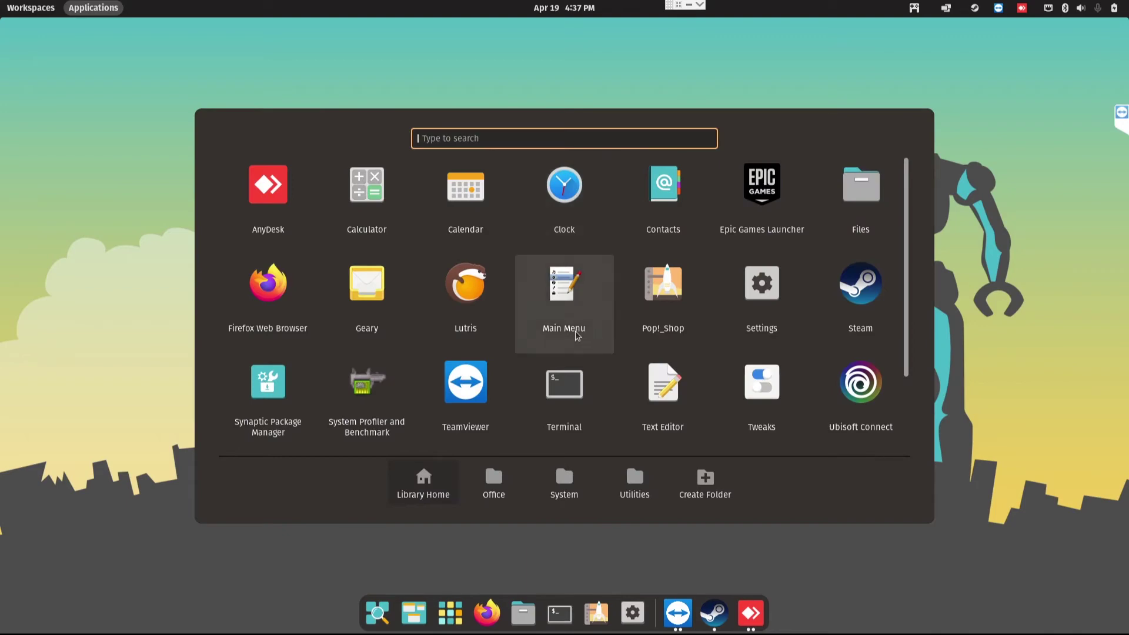
Prefix the Games > Steam launcher command with 'gamemoderun ' and save the launcher.
{"action": "left_click", "coordinate": [574, 329]}
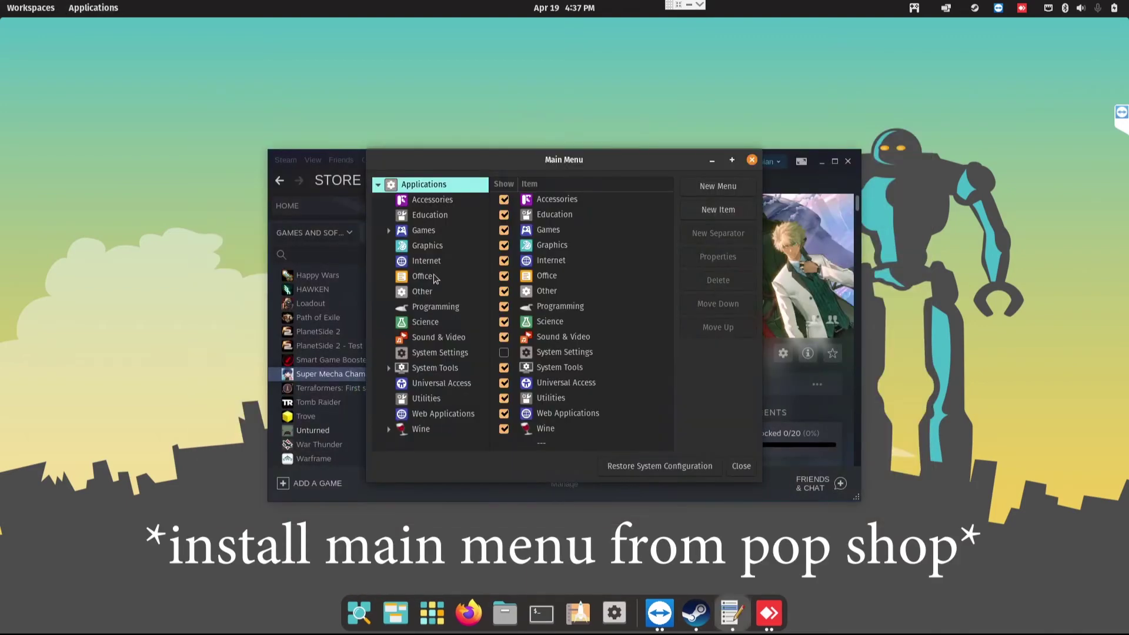
{"action": "left_click", "coordinate": [429, 233]}
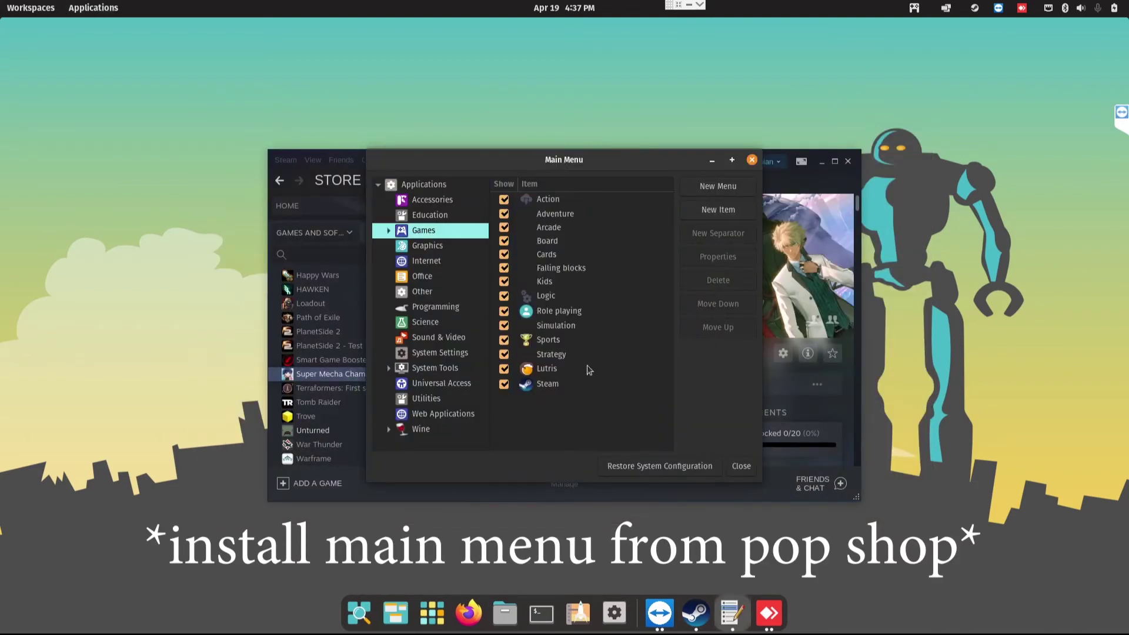
{"action": "left_click", "coordinate": [548, 385]}
{"action": "left_click", "coordinate": [715, 258]}
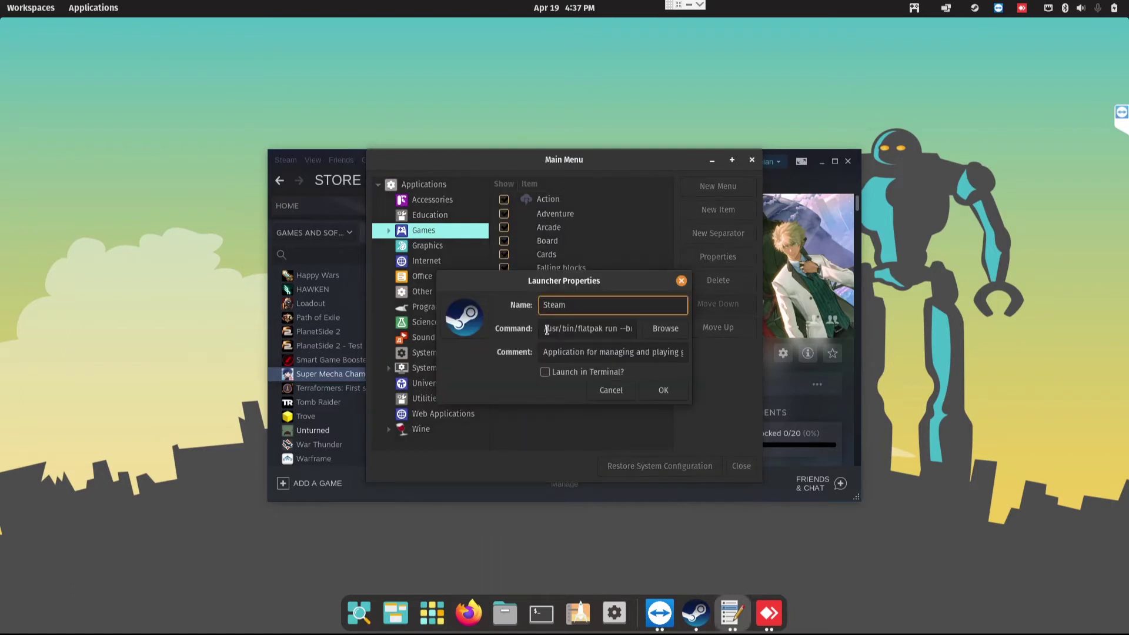
{"action": "left_click", "coordinate": [547, 330]}
{"action": "type", "text": "game"}
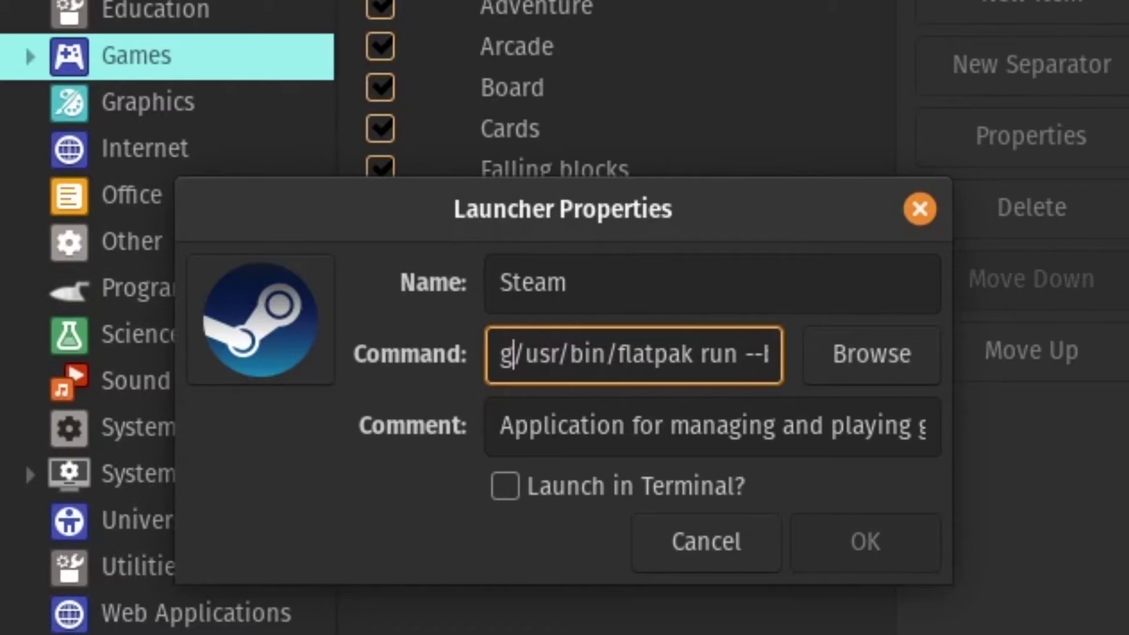
{"action": "type", "text": "mode"}
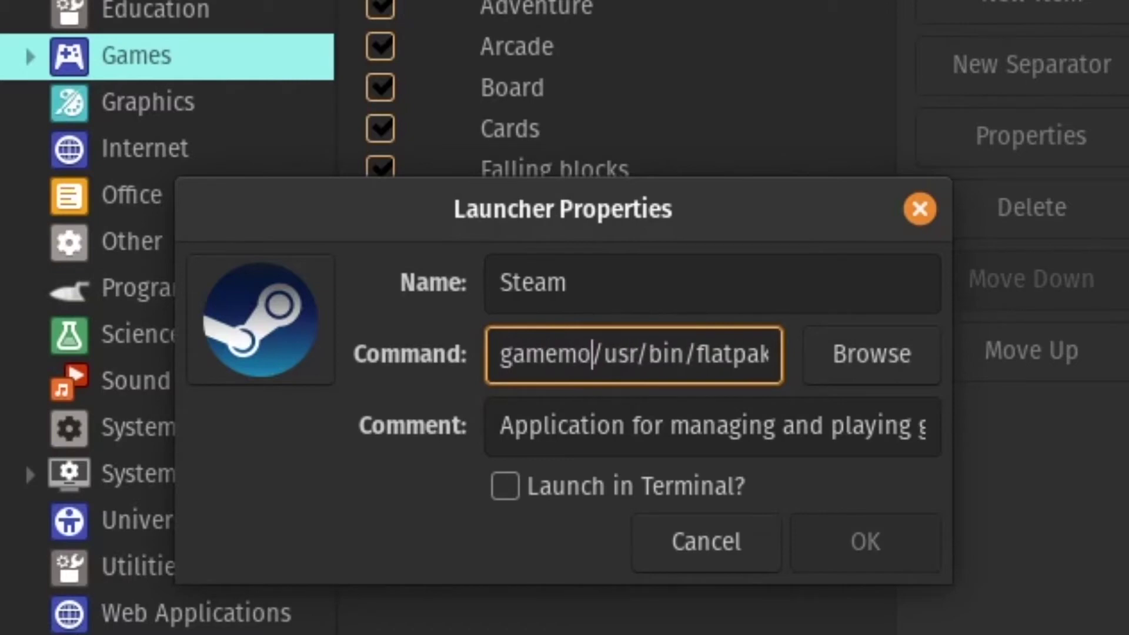
{"action": "type", "text": "run"}
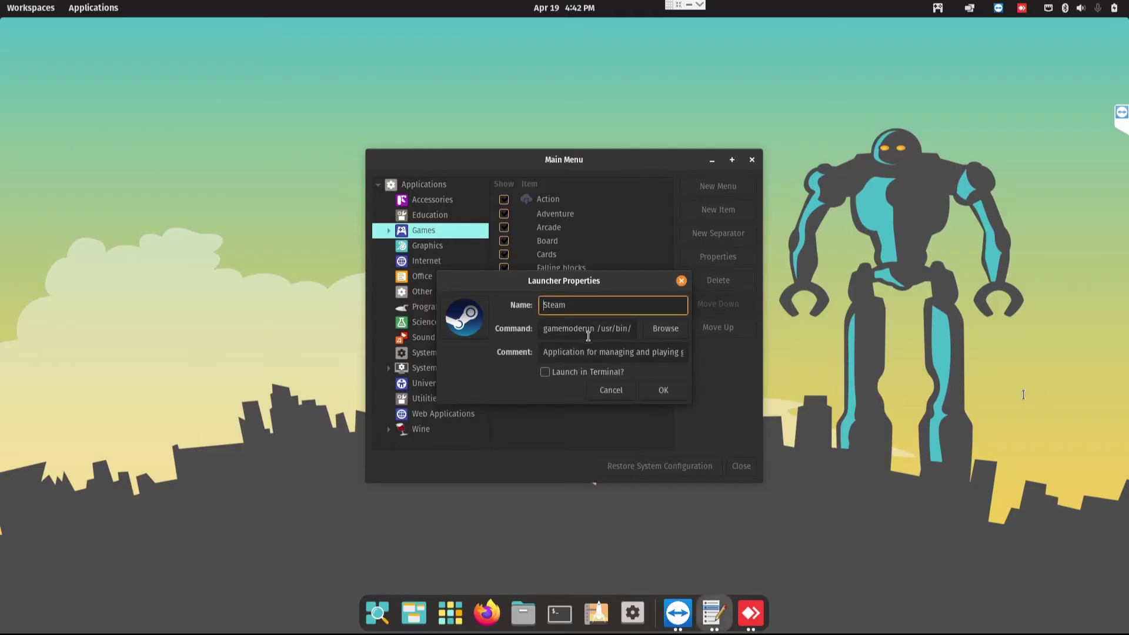
{"action": "left_click", "coordinate": [660, 391]}
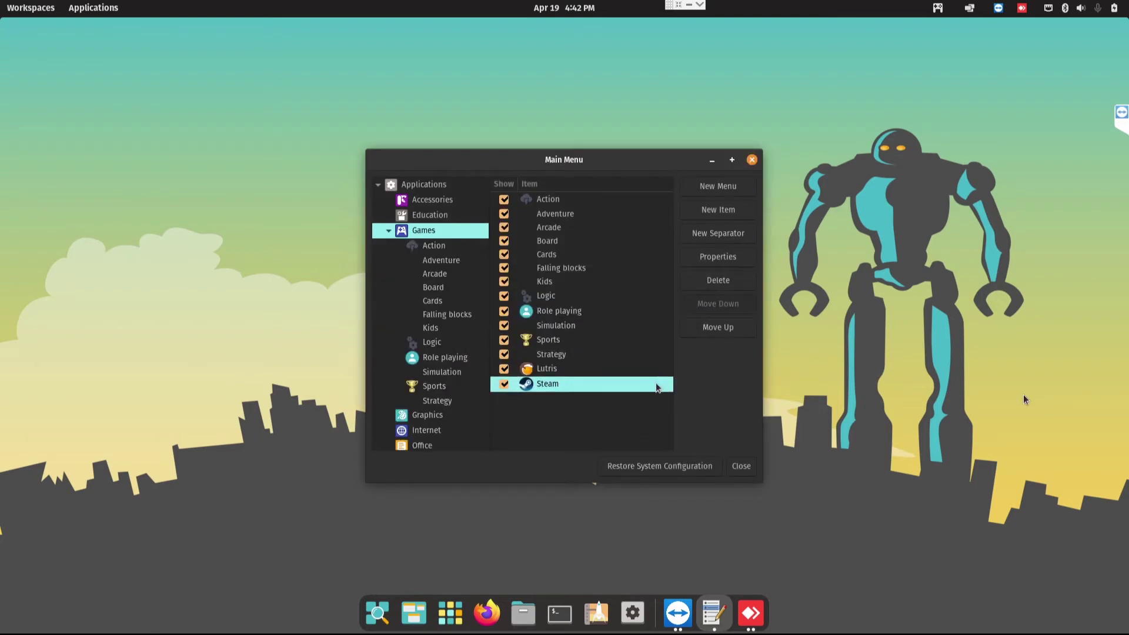
Launch Steam from the Applications grid, close its login window, and return to Main Menu.
{"action": "left_click", "coordinate": [770, 549]}
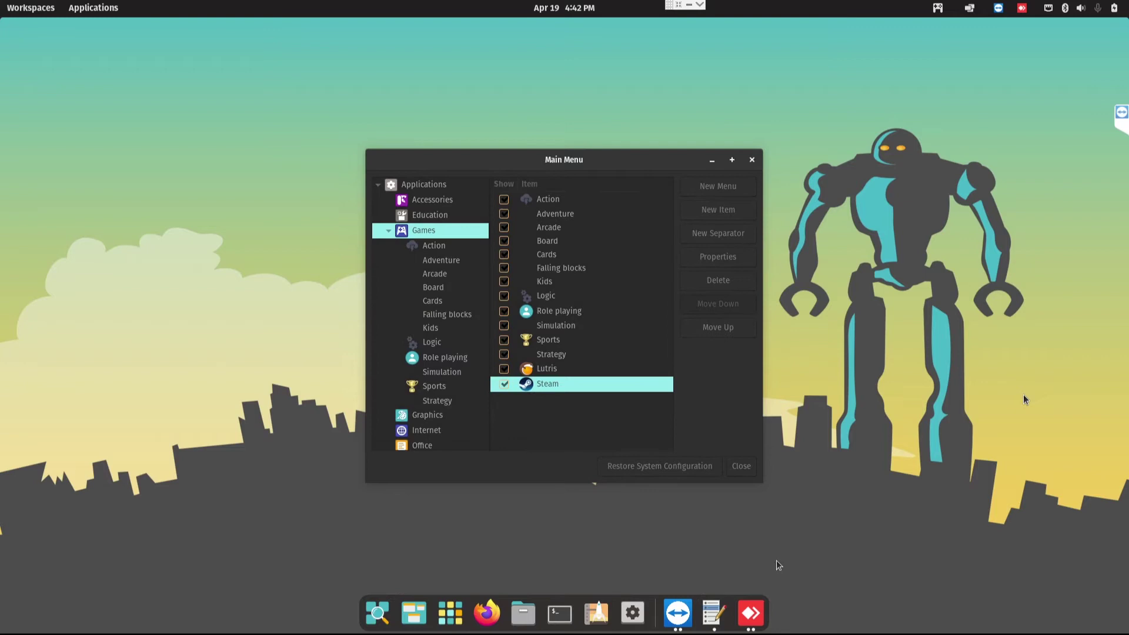
{"action": "key", "text": "super+a"}
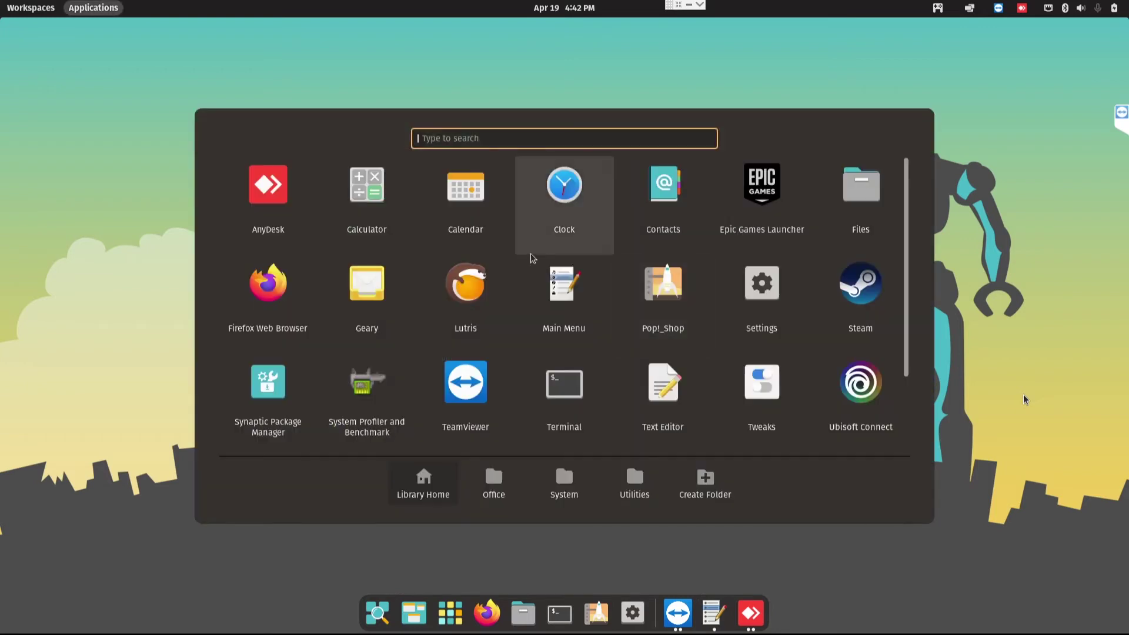
{"action": "left_click", "coordinate": [860, 315]}
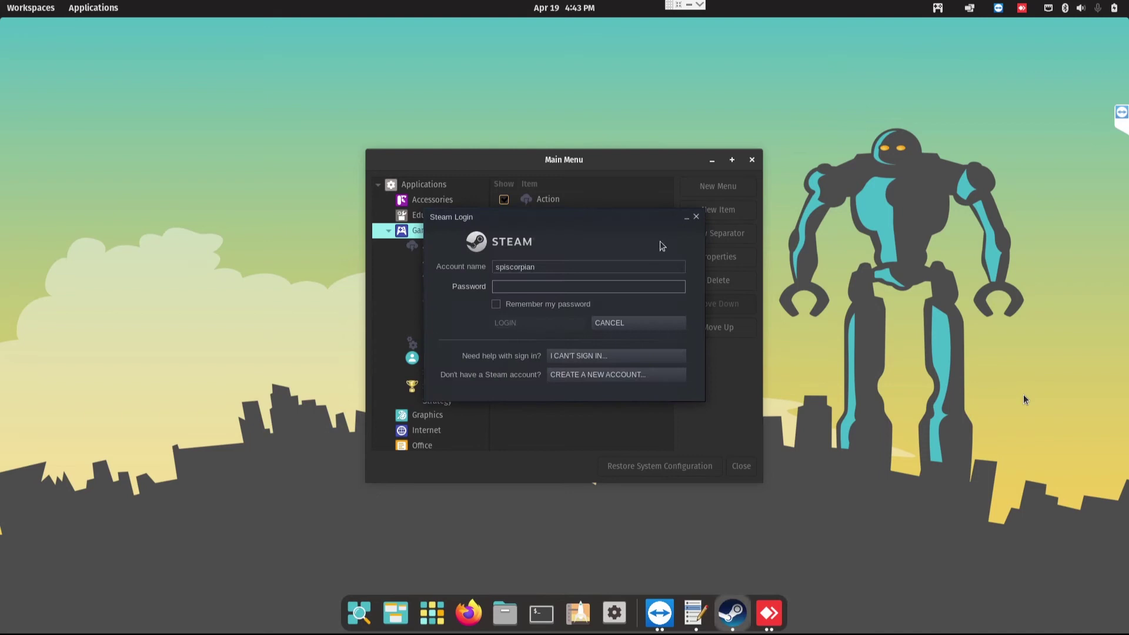
{"action": "left_click", "coordinate": [696, 217]}
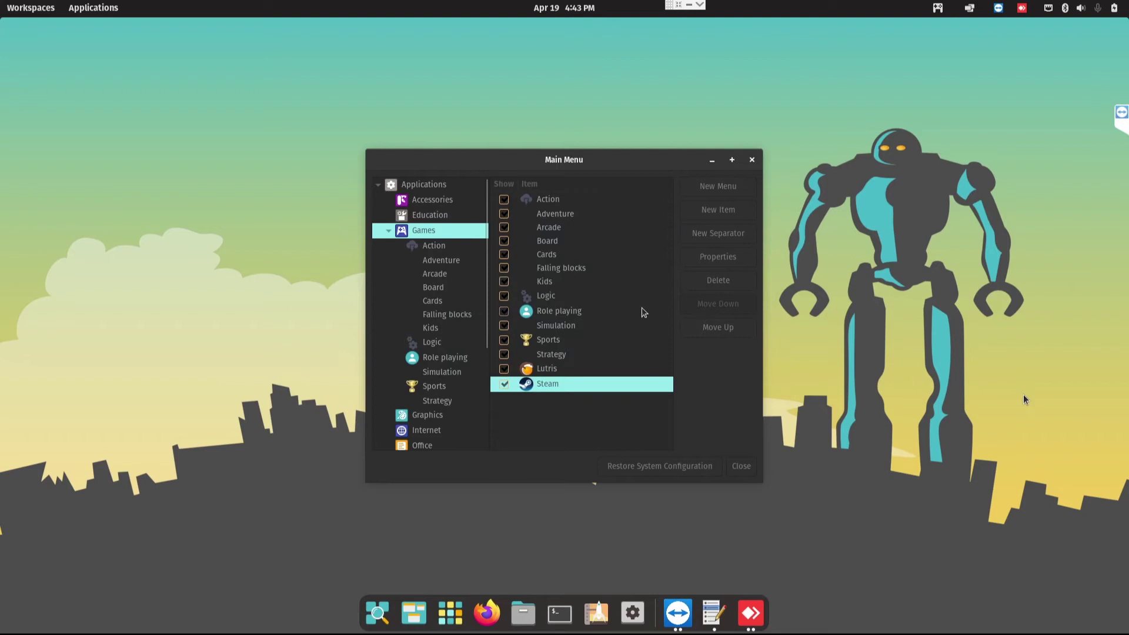
{"action": "left_click", "coordinate": [622, 419]}
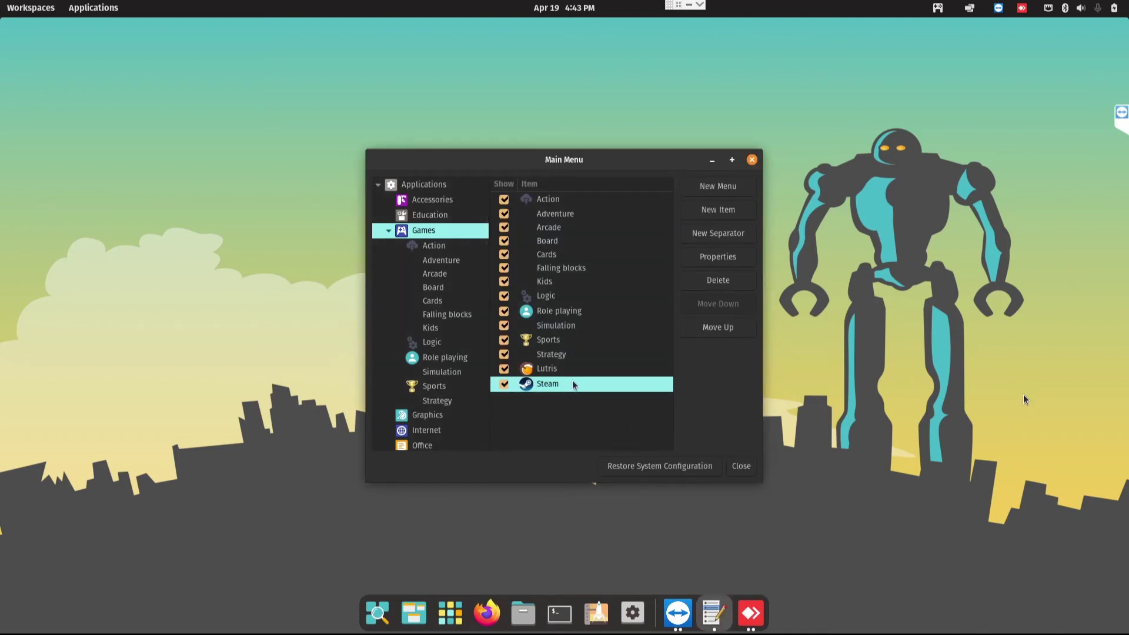
Copy the Steam launcher command into a terminal, run it under GameMode, then minimize the terminal.
{"action": "left_click", "coordinate": [710, 258]}
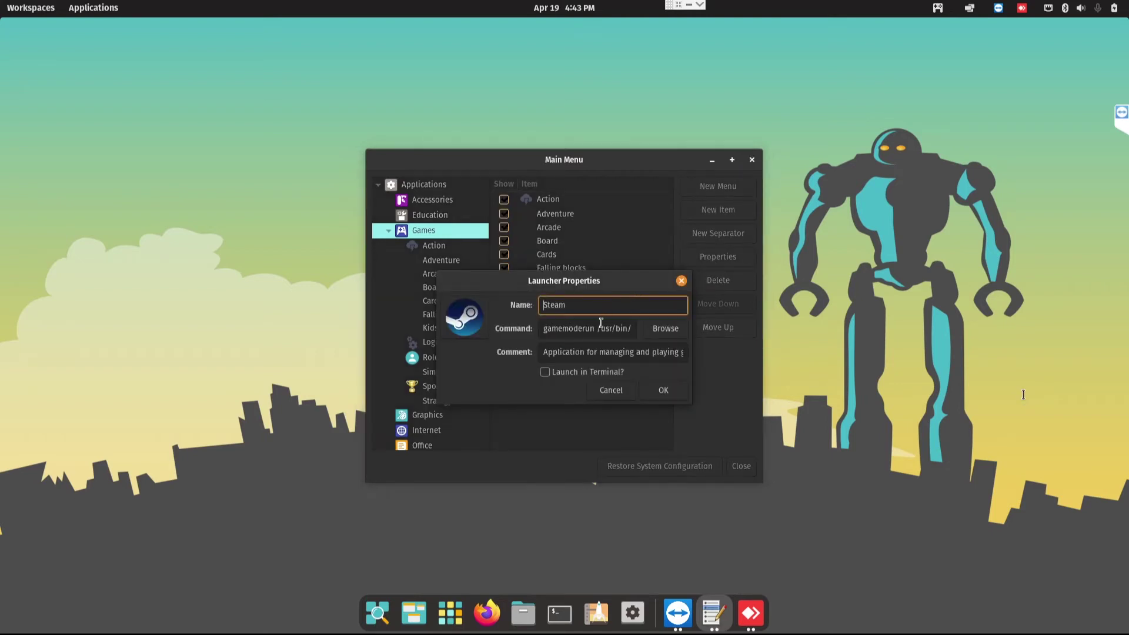
{"action": "key", "text": "Tab"}
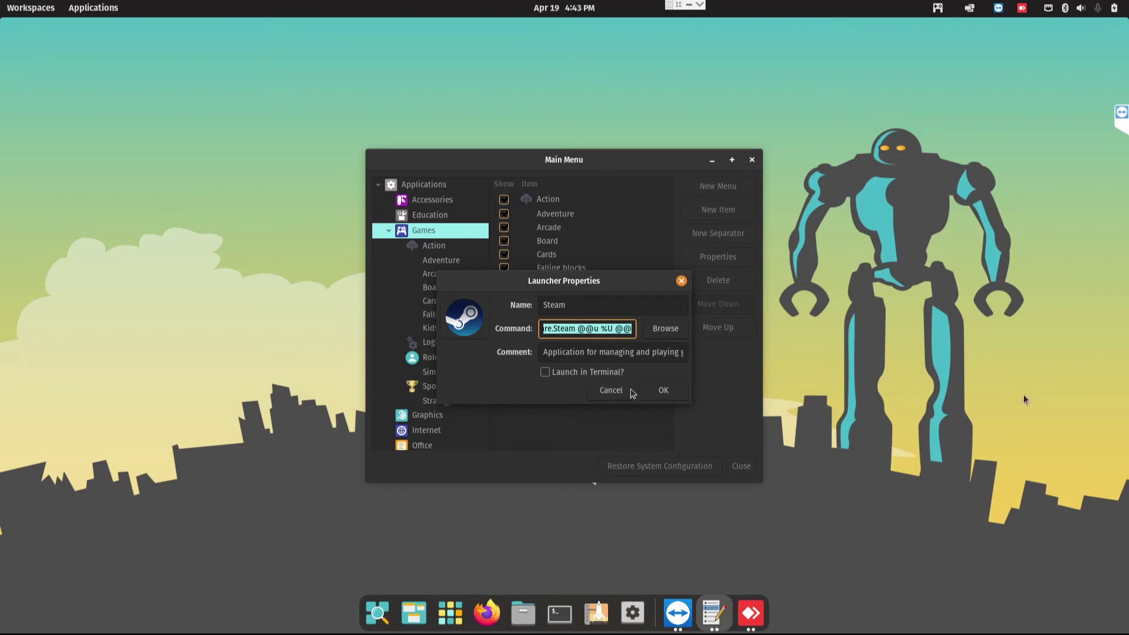
{"action": "left_click", "coordinate": [559, 613]}
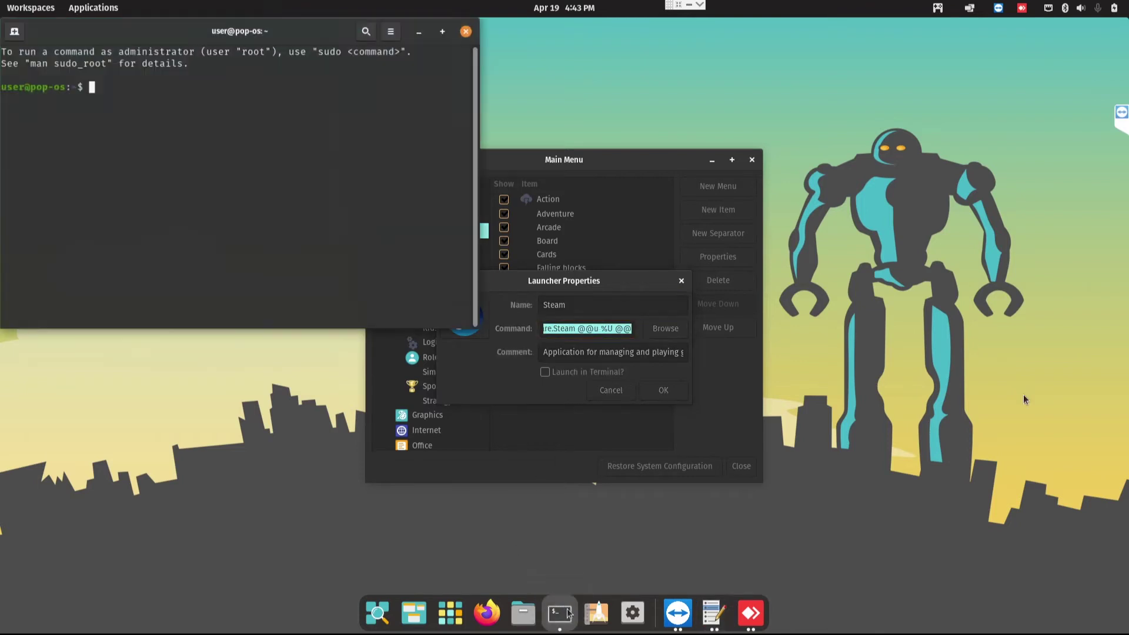
{"action": "right_click", "coordinate": [178, 114]}
{"action": "left_click", "coordinate": [210, 154]}
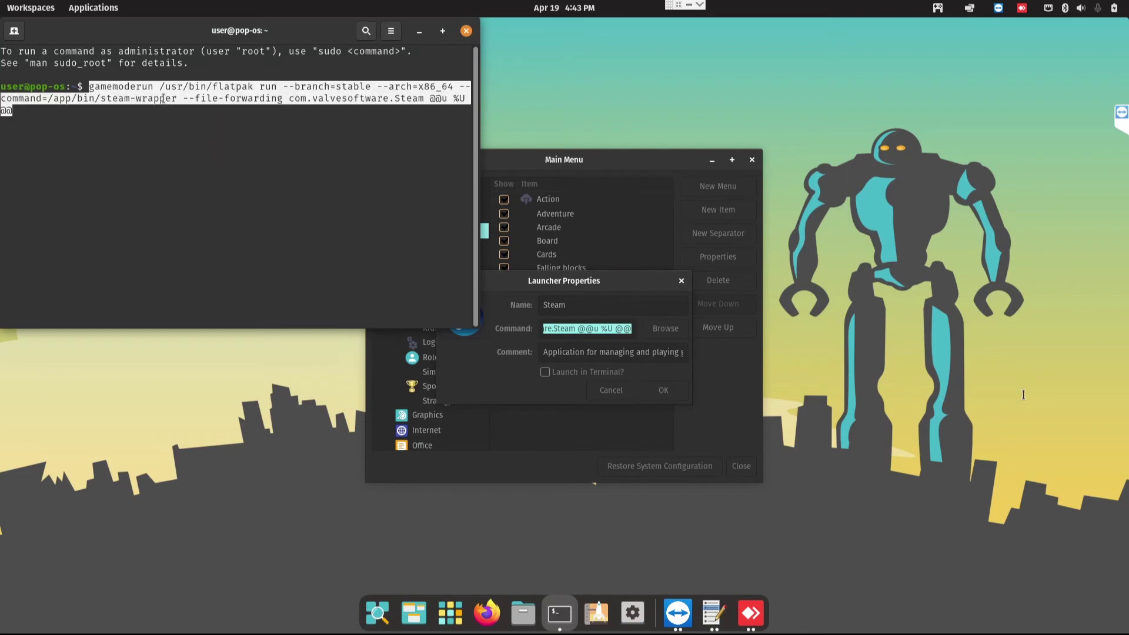
{"action": "key", "text": "Return"}
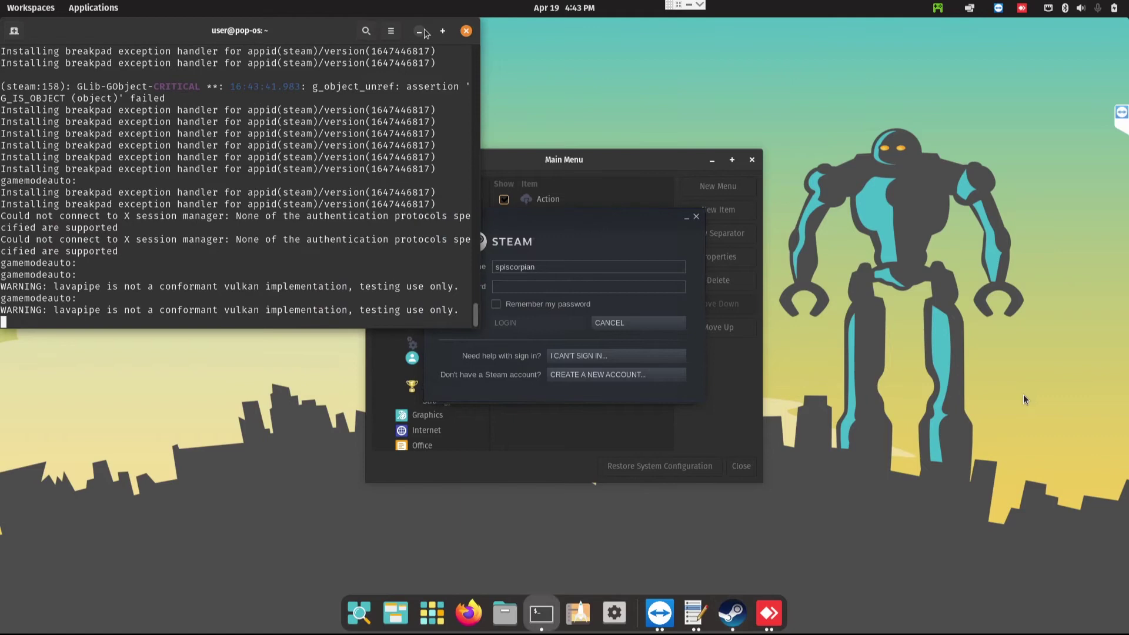
{"action": "key", "text": "super+h"}
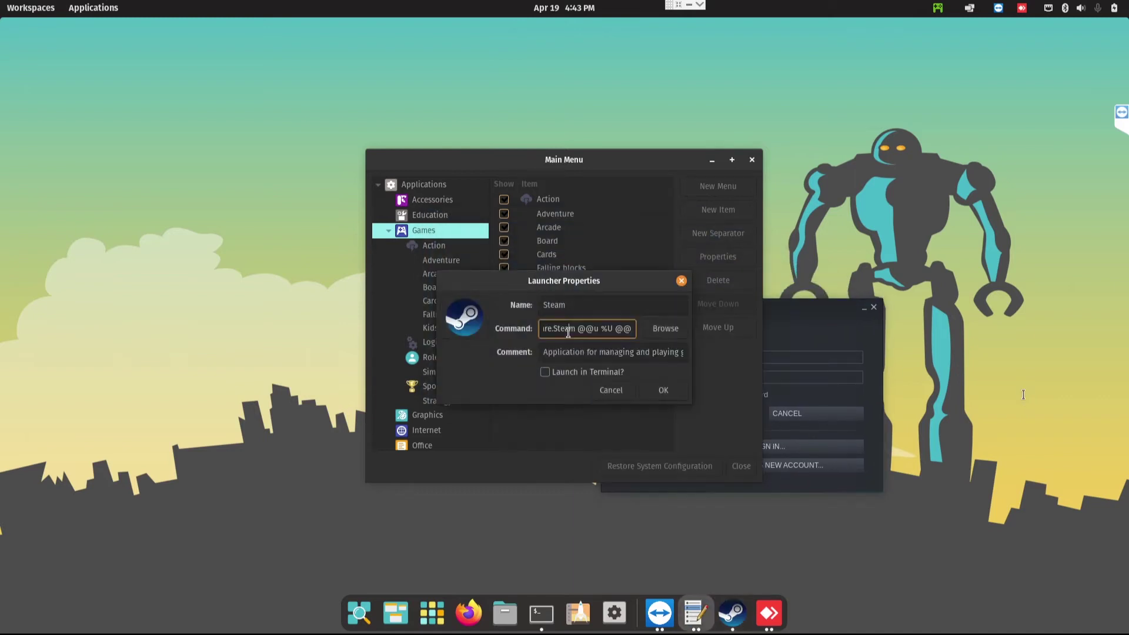
{"action": "left_click", "coordinate": [582, 328]}
{"action": "left_click_drag", "start_coordinate": [556, 331], "coordinate": [490, 330]}
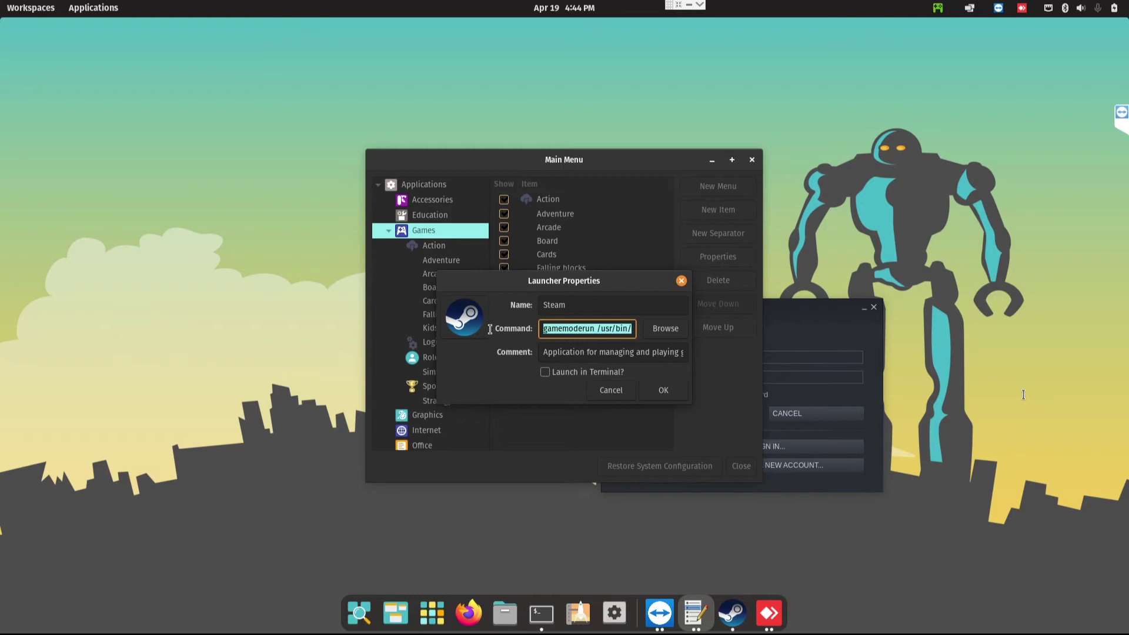
{"action": "left_click", "coordinate": [576, 331]}
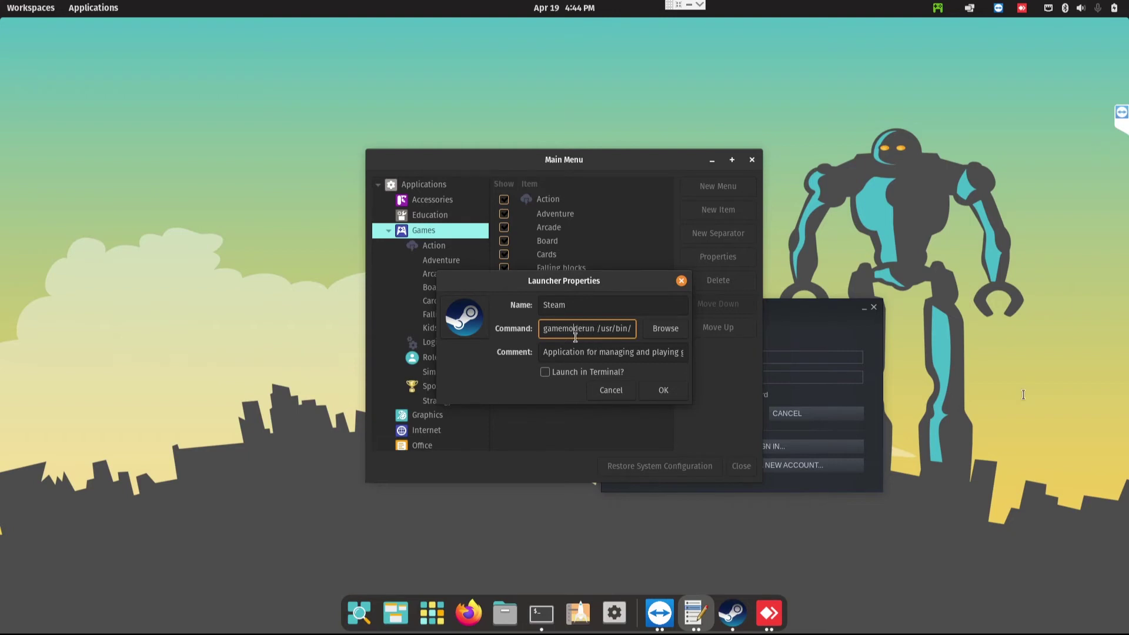
{"action": "key", "text": "super+ctrl+Down"}
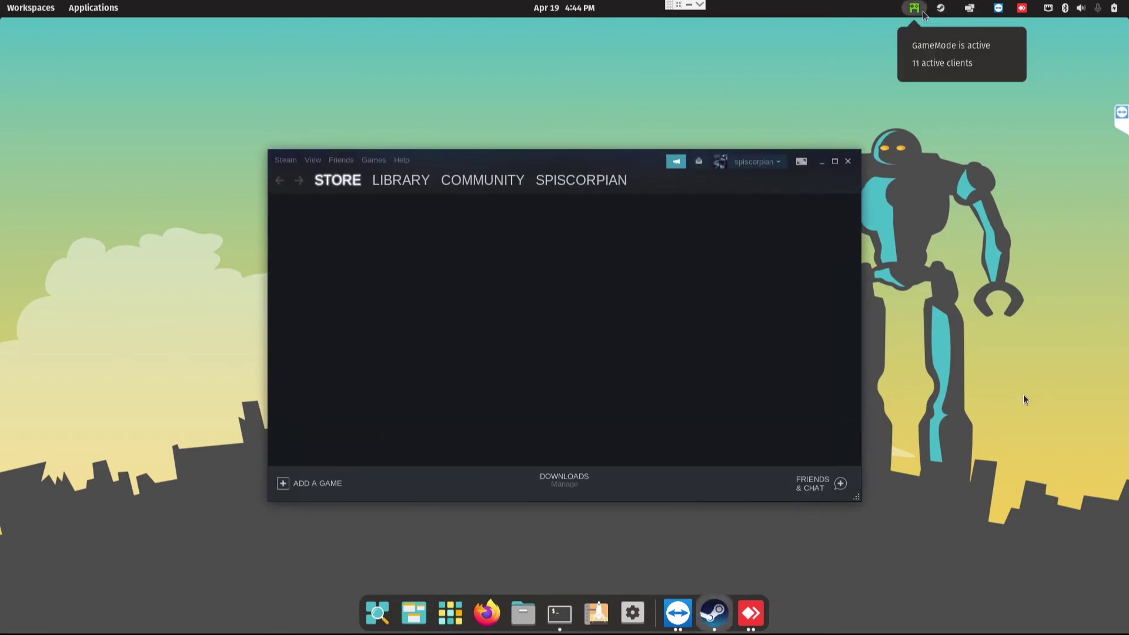
Play Unturned from the Steam library to test GameMode, then return to Steam.
{"action": "left_click", "coordinate": [414, 183]}
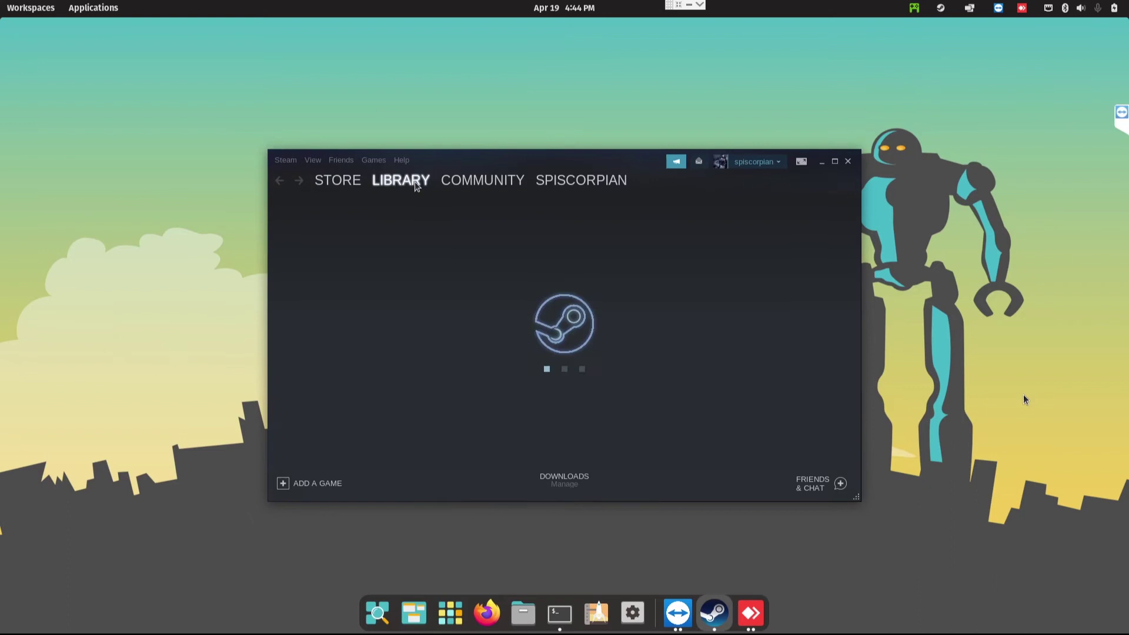
{"action": "scroll", "coordinate": [367, 368], "scroll_direction": "down", "scroll_amount": 3}
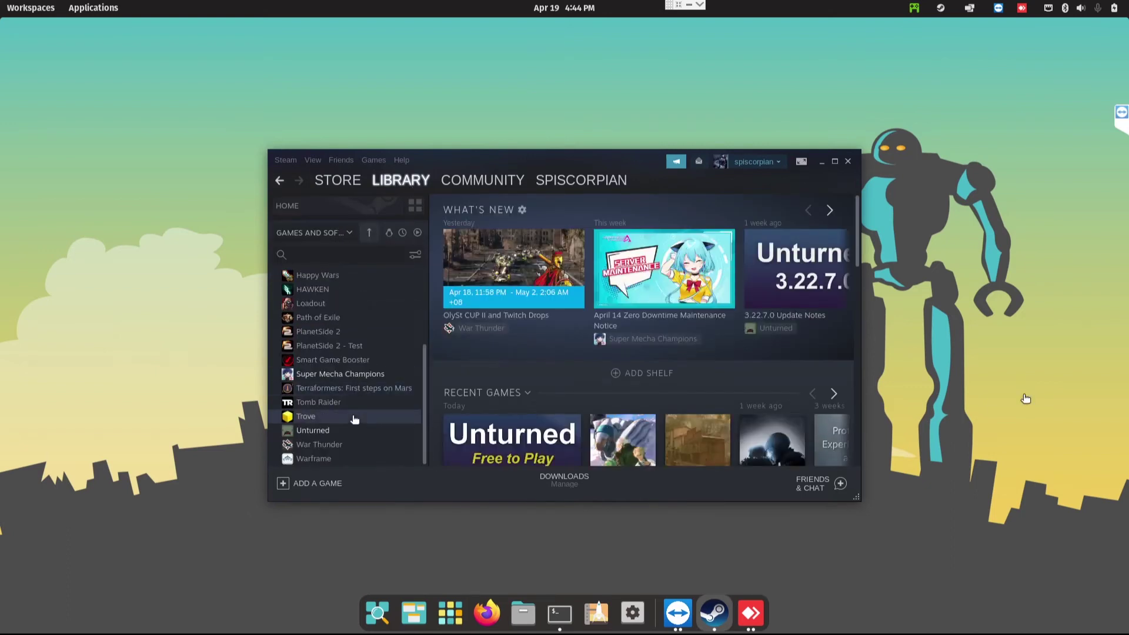
{"action": "scroll", "coordinate": [361, 406], "scroll_direction": "up", "scroll_amount": 3}
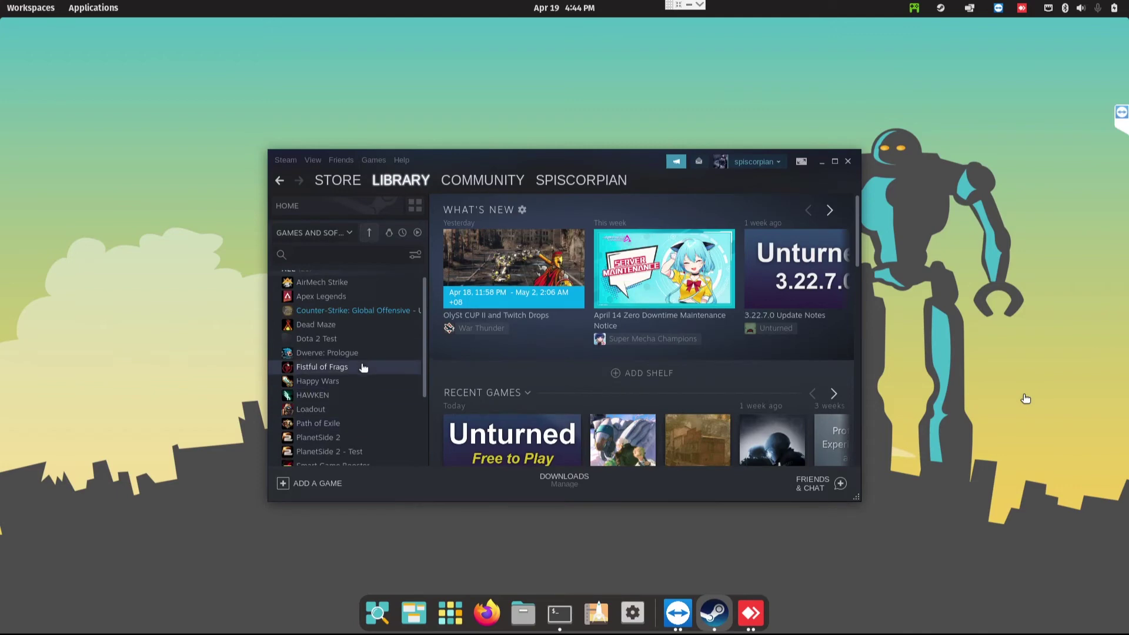
{"action": "scroll", "coordinate": [363, 370], "scroll_direction": "down", "scroll_amount": 3}
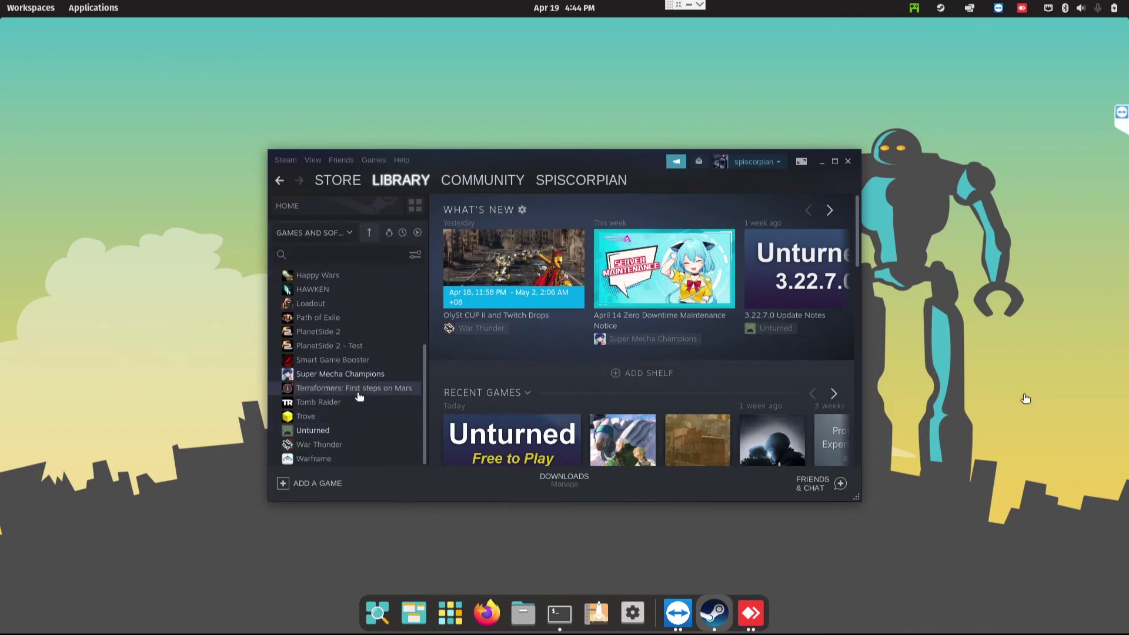
{"action": "left_click", "coordinate": [352, 431]}
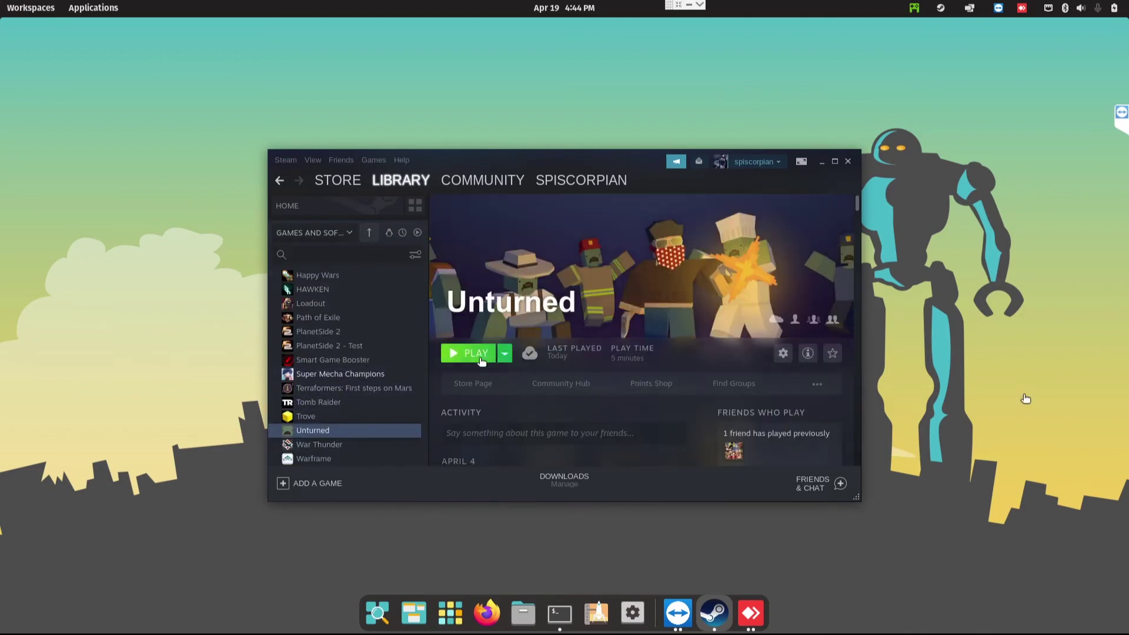
{"action": "left_click", "coordinate": [478, 353]}
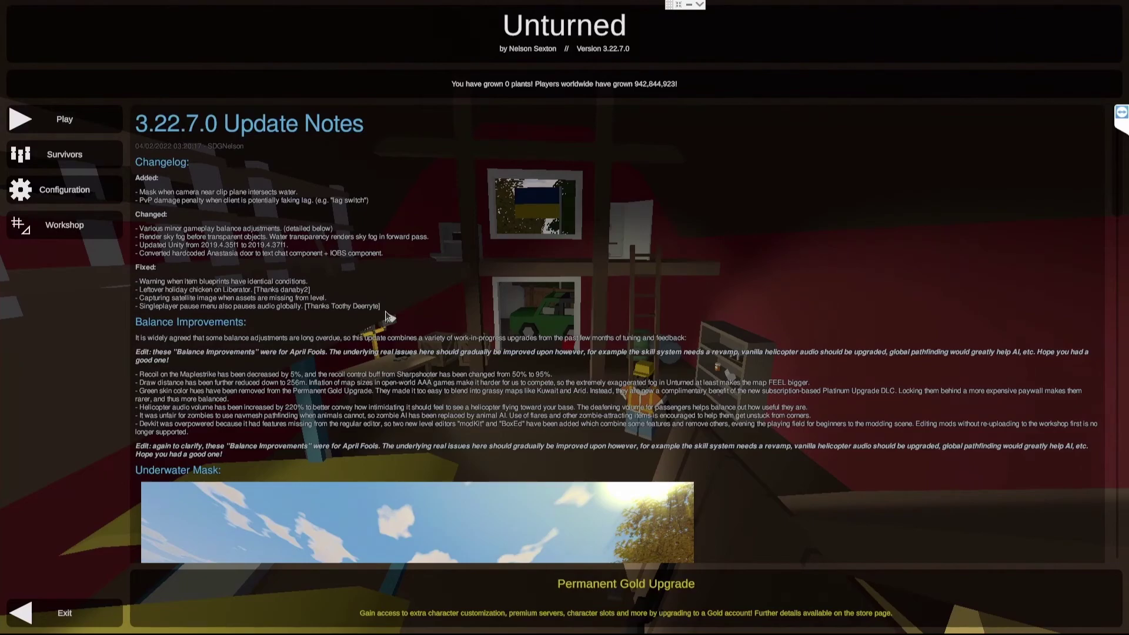
{"action": "key", "text": "alt+Tab"}
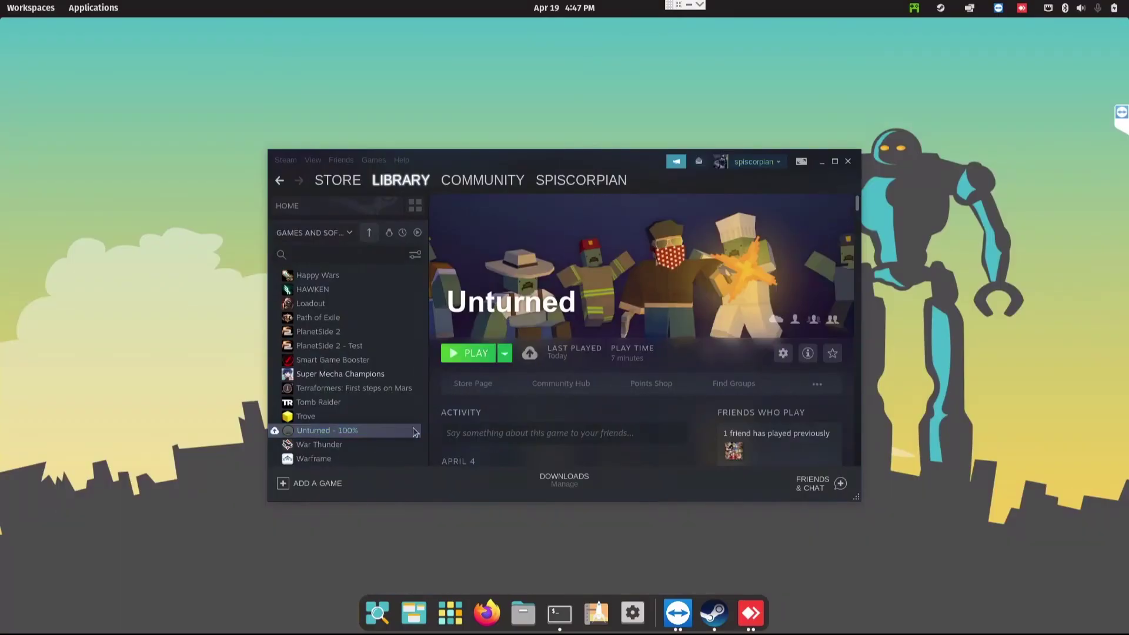
Glance at Unturned's properties, close the Steam window, and choose Exit Steam from the tray.
{"action": "right_click", "coordinate": [412, 431]}
{"action": "left_click", "coordinate": [436, 422]}
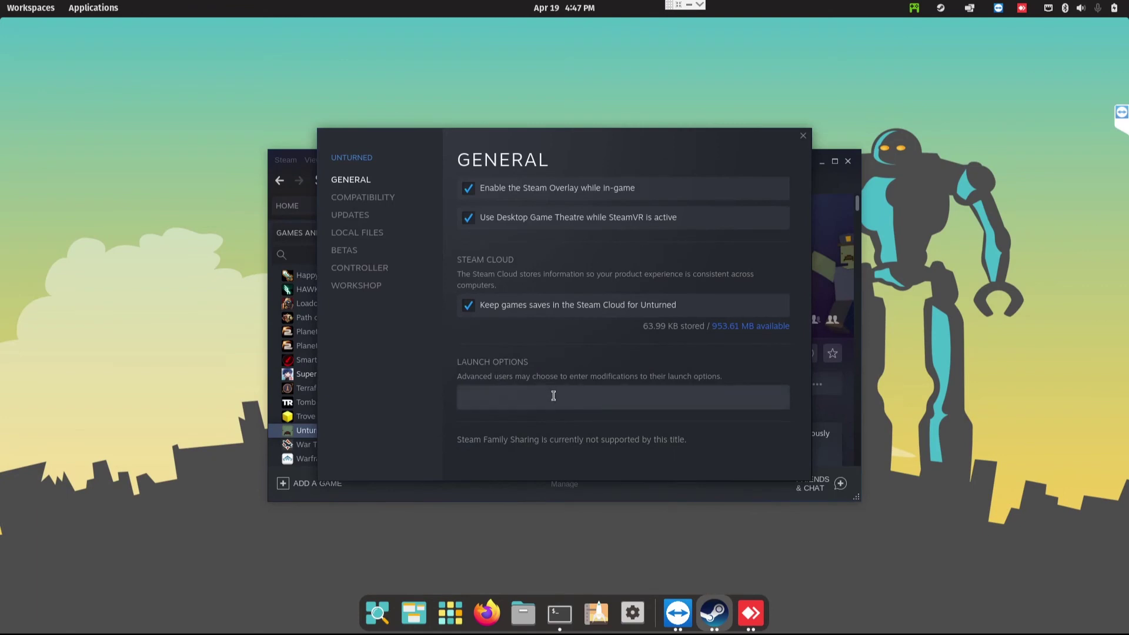
{"action": "left_click", "coordinate": [803, 136]}
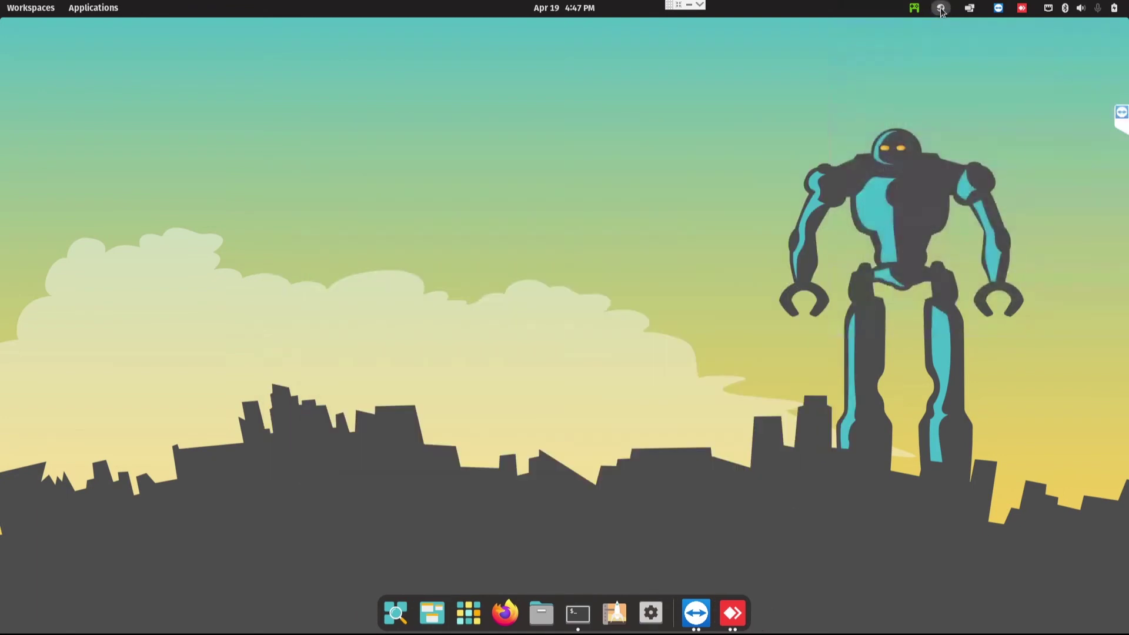
{"action": "left_click", "coordinate": [942, 8]}
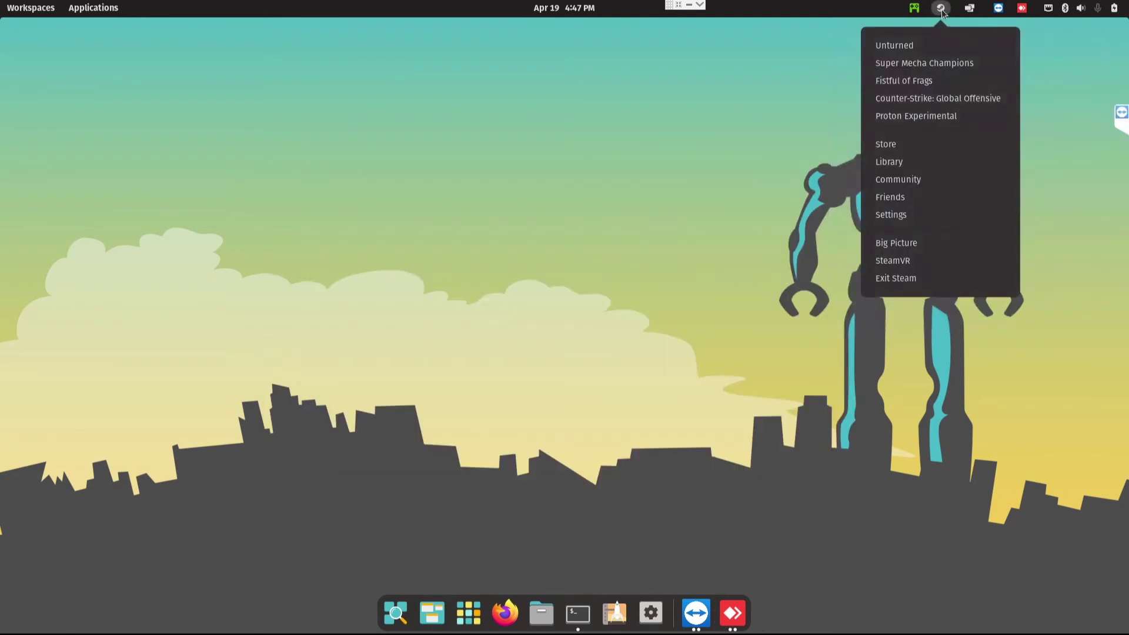
{"action": "left_click", "coordinate": [943, 277]}
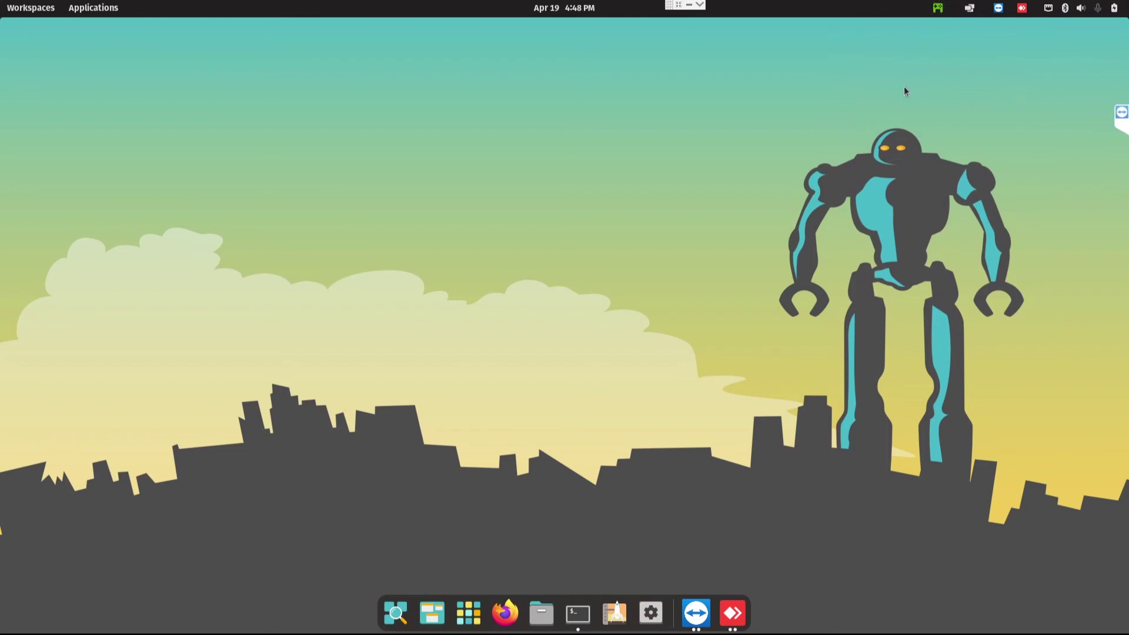
Check GameMode's status after quitting Steam, then launch Lutris.
{"action": "left_click", "coordinate": [938, 8]}
{"action": "key", "text": "super"}
{"action": "type", "text": "lutris"}
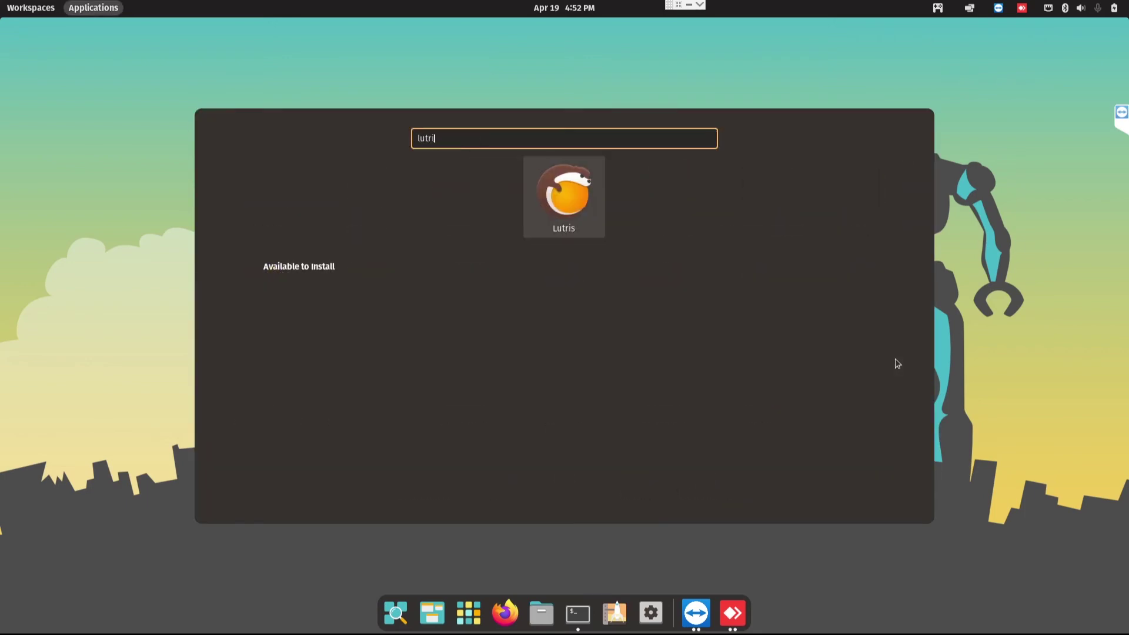
{"action": "left_click", "coordinate": [575, 207]}
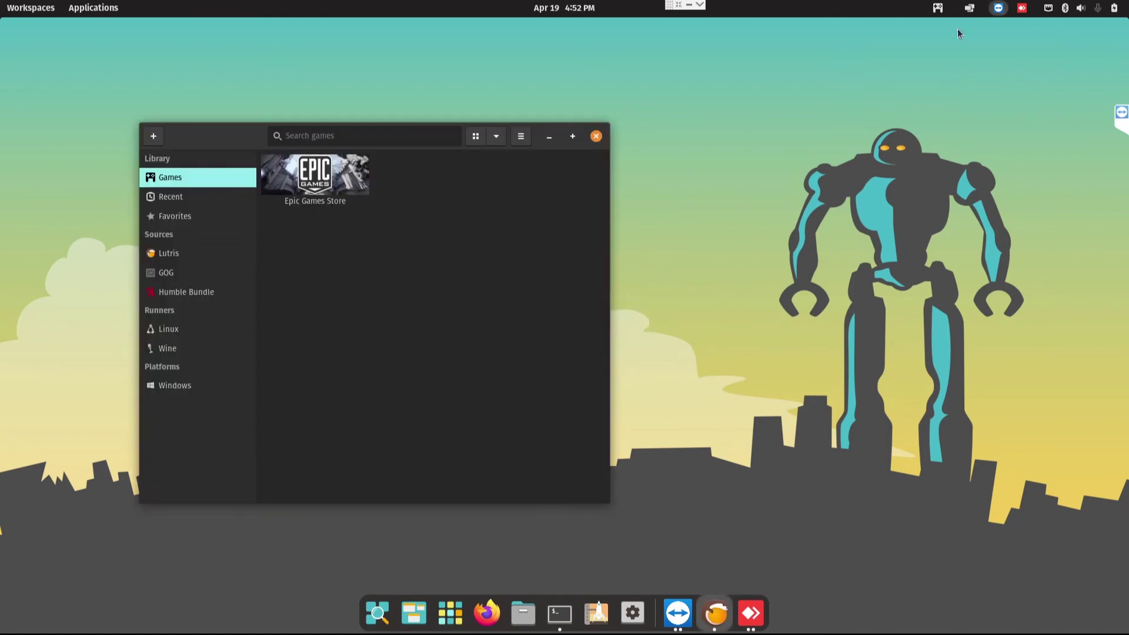
Review Lutris's Global options in Preferences and close them unchanged.
{"action": "left_click", "coordinate": [520, 136]}
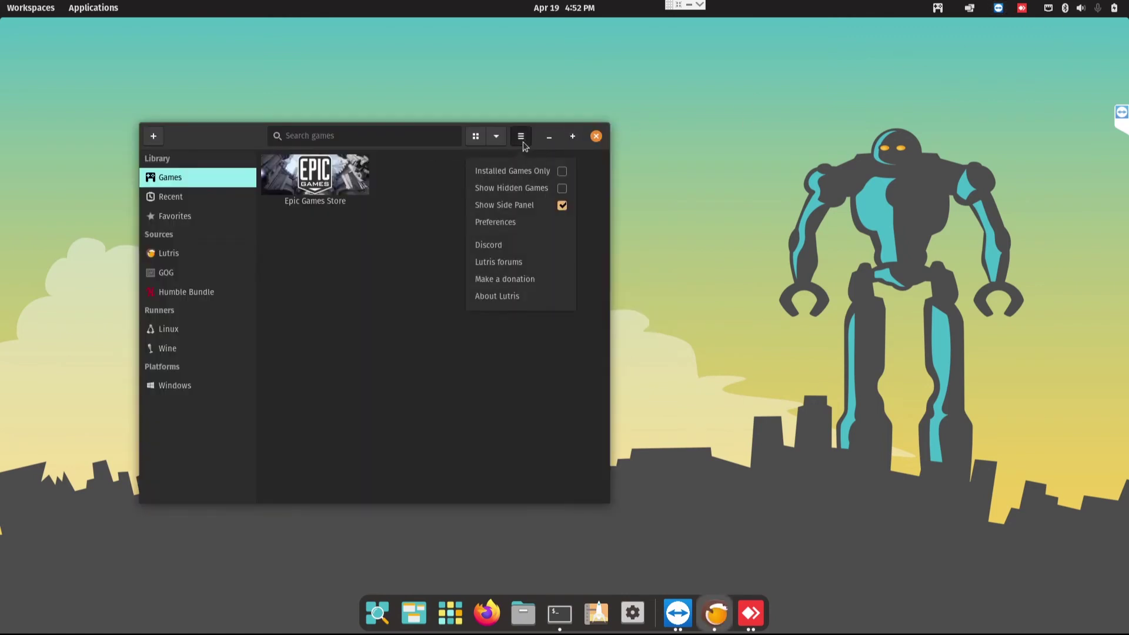
{"action": "left_click", "coordinate": [523, 223]}
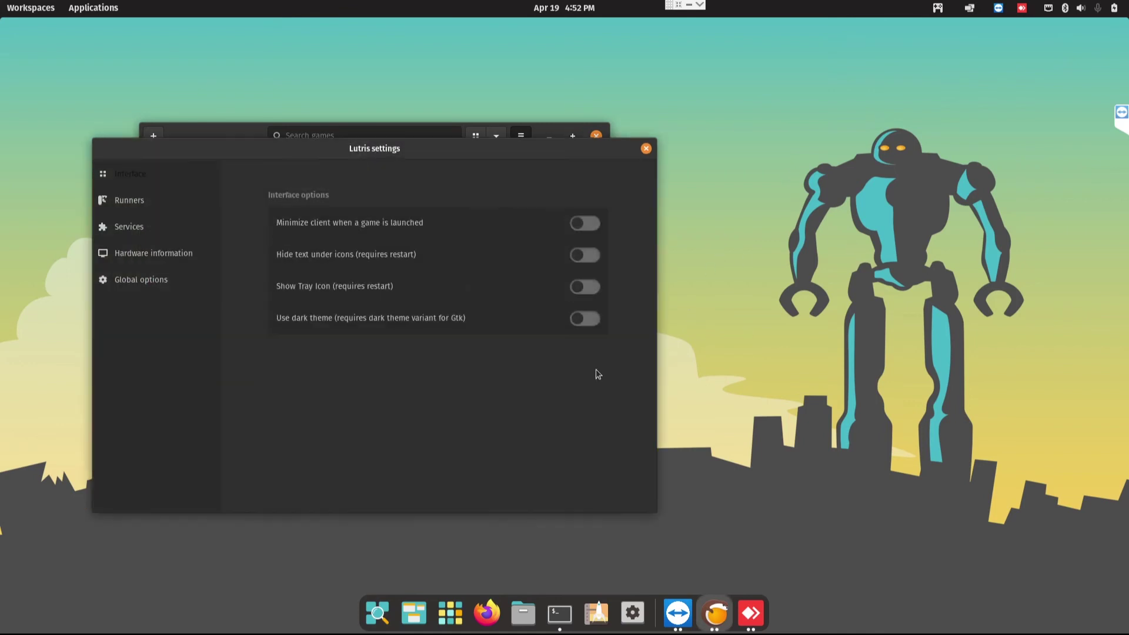
{"action": "left_click", "coordinate": [141, 279]}
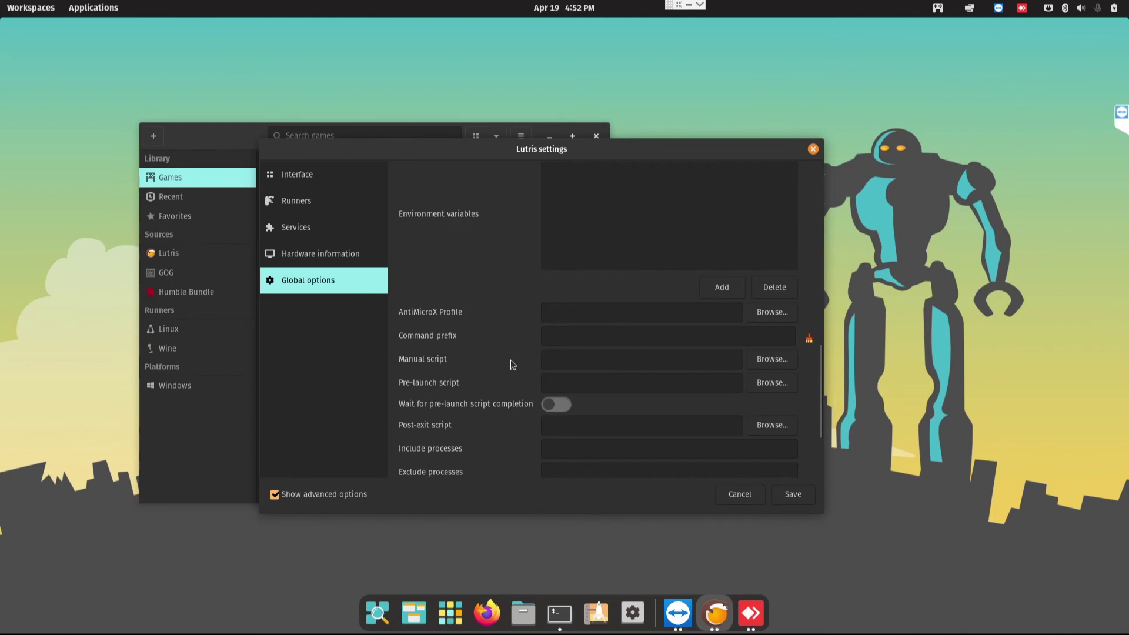
{"action": "scroll", "coordinate": [502, 379], "scroll_direction": "down", "scroll_amount": 4}
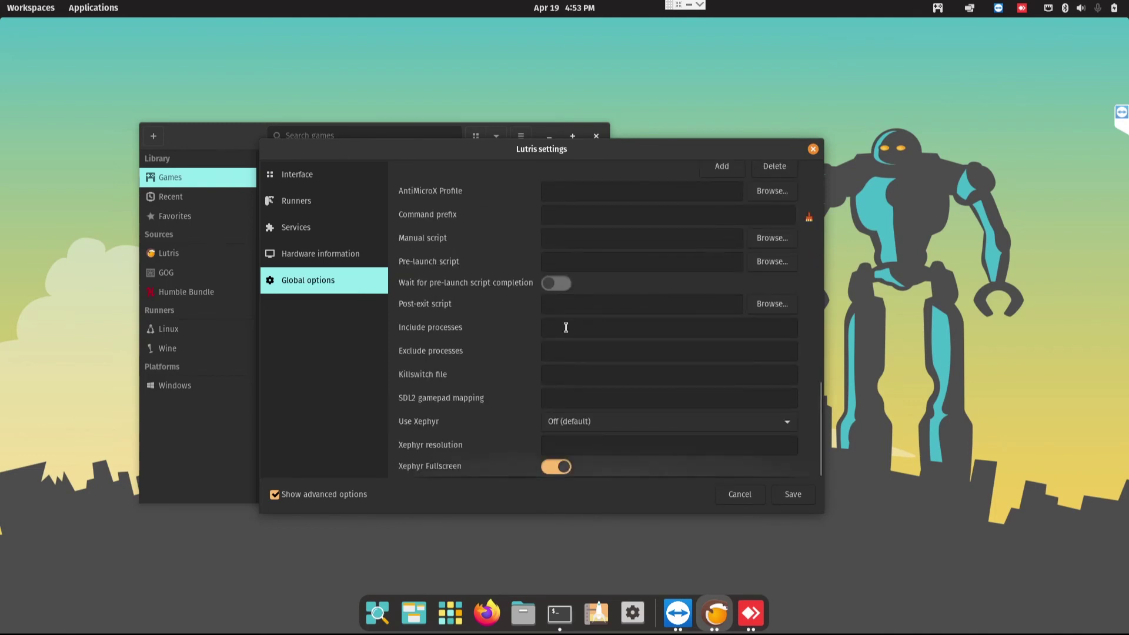
{"action": "left_click", "coordinate": [812, 150]}
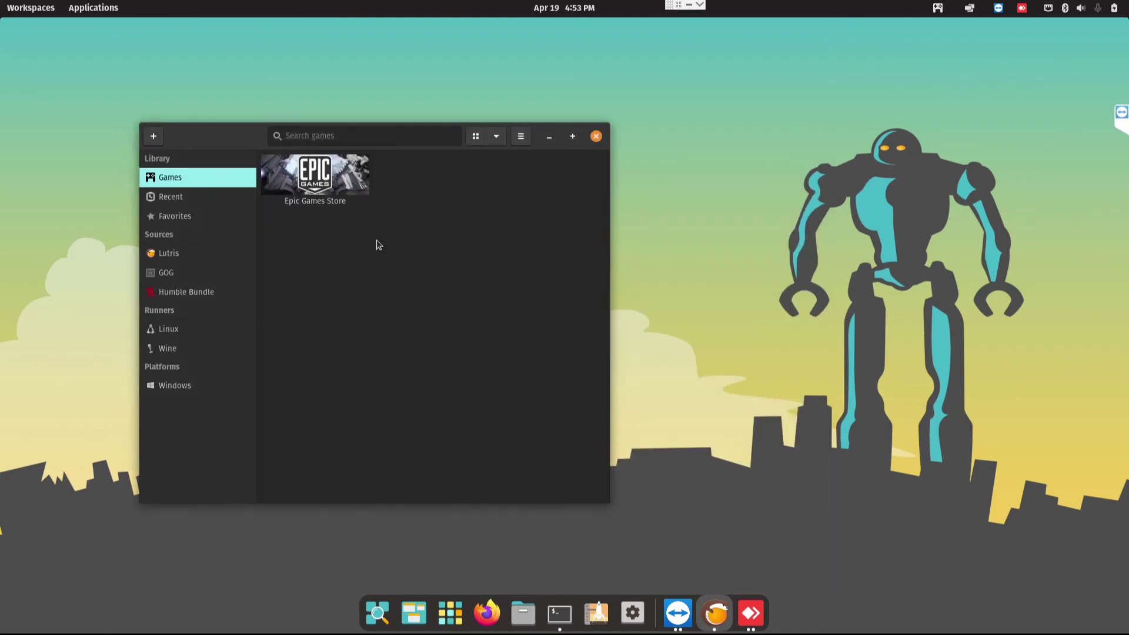
Inspect Epic Games Store's empty Command prefix under System options, then cancel.
{"action": "left_click", "coordinate": [316, 188]}
{"action": "left_click", "coordinate": [325, 487]}
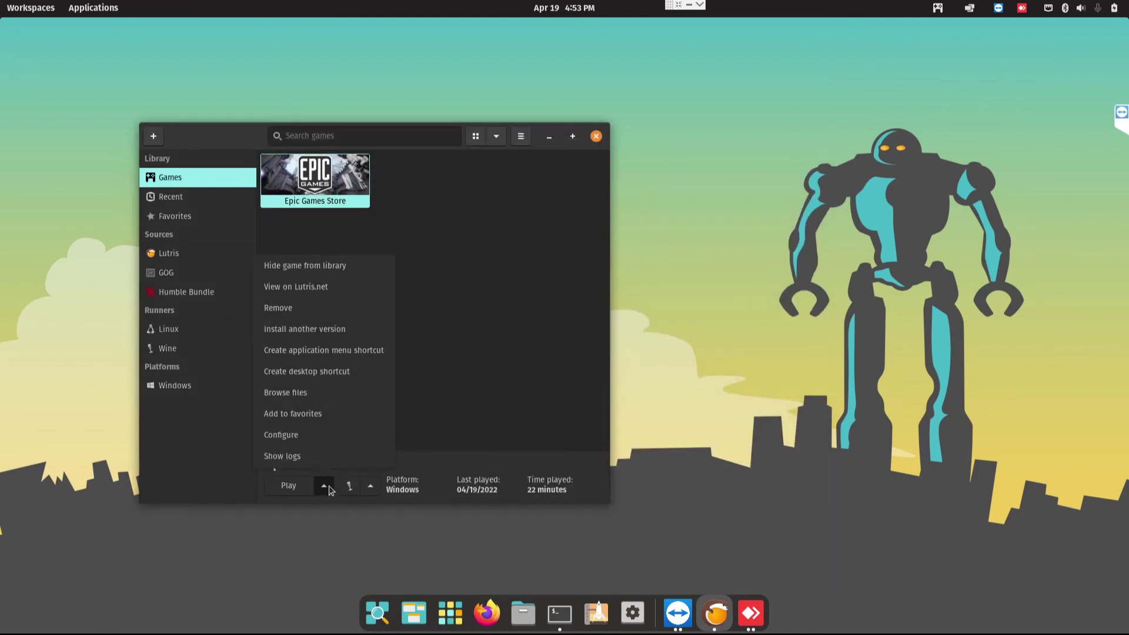
{"action": "left_click", "coordinate": [320, 442]}
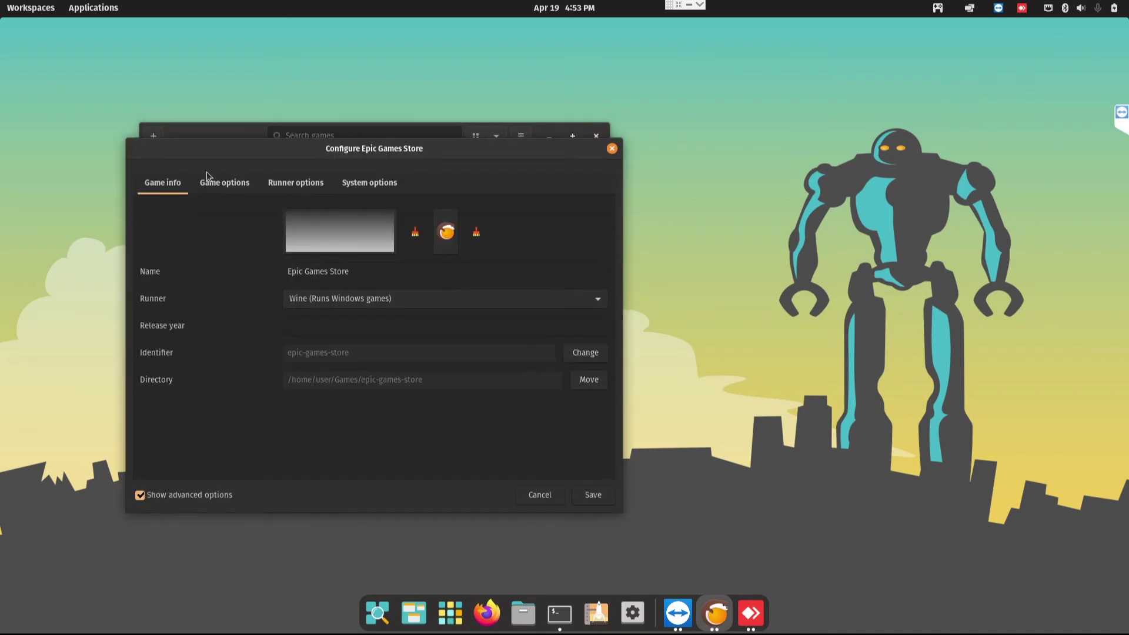
{"action": "left_click", "coordinate": [369, 182]}
{"action": "scroll", "coordinate": [615, 362], "scroll_direction": "down", "scroll_amount": 3}
{"action": "scroll", "coordinate": [615, 362], "scroll_direction": "down", "scroll_amount": 5}
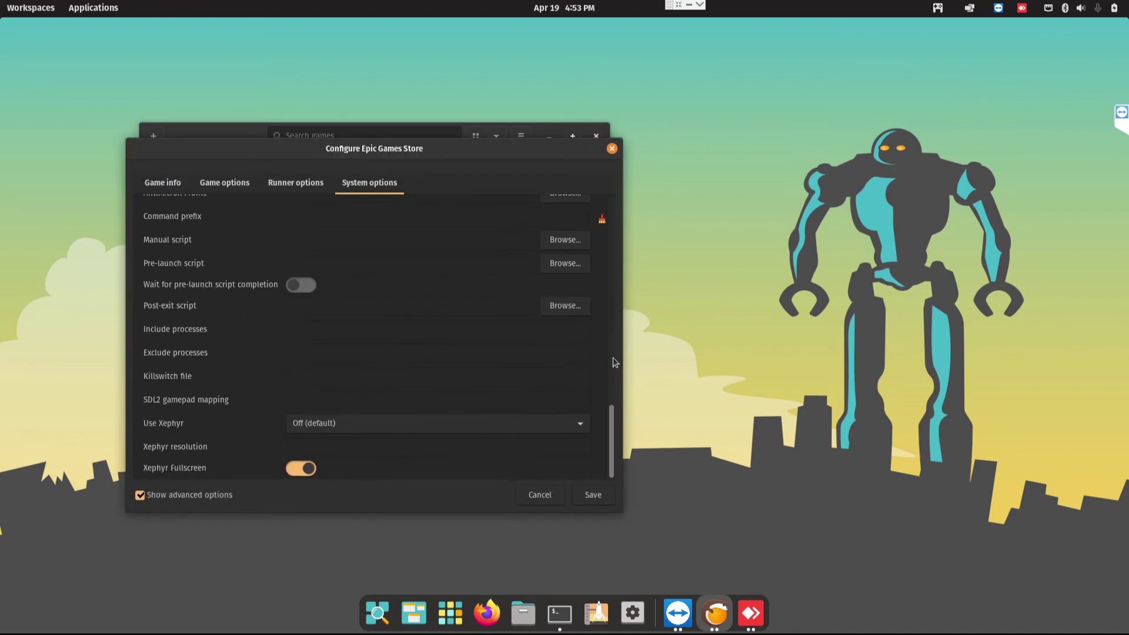
{"action": "left_click", "coordinate": [403, 217]}
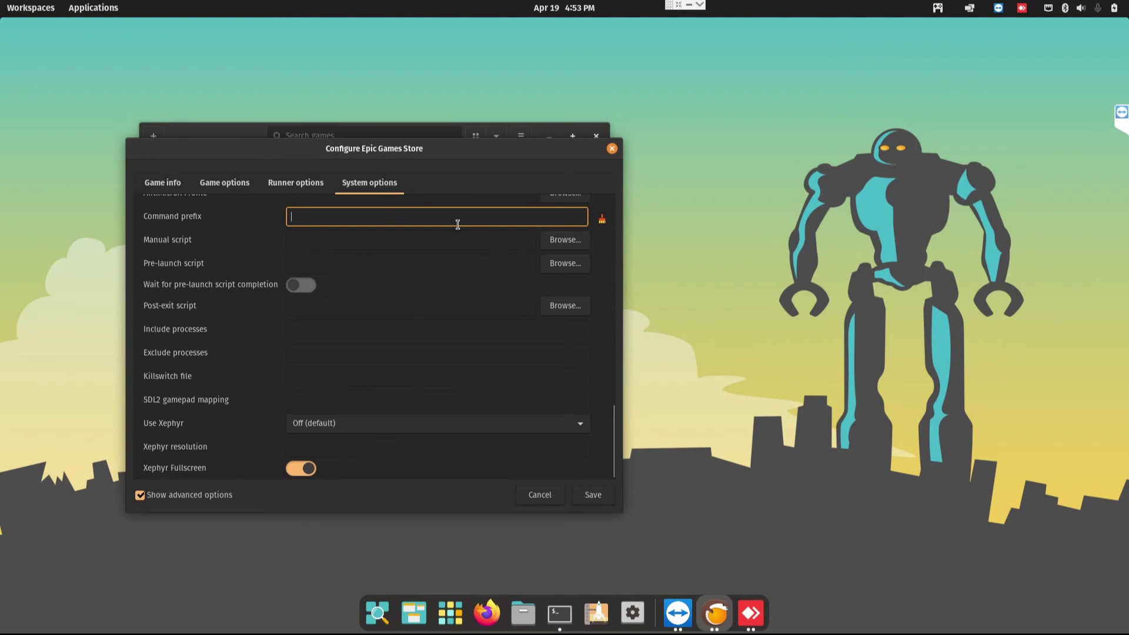
{"action": "left_click", "coordinate": [540, 494]}
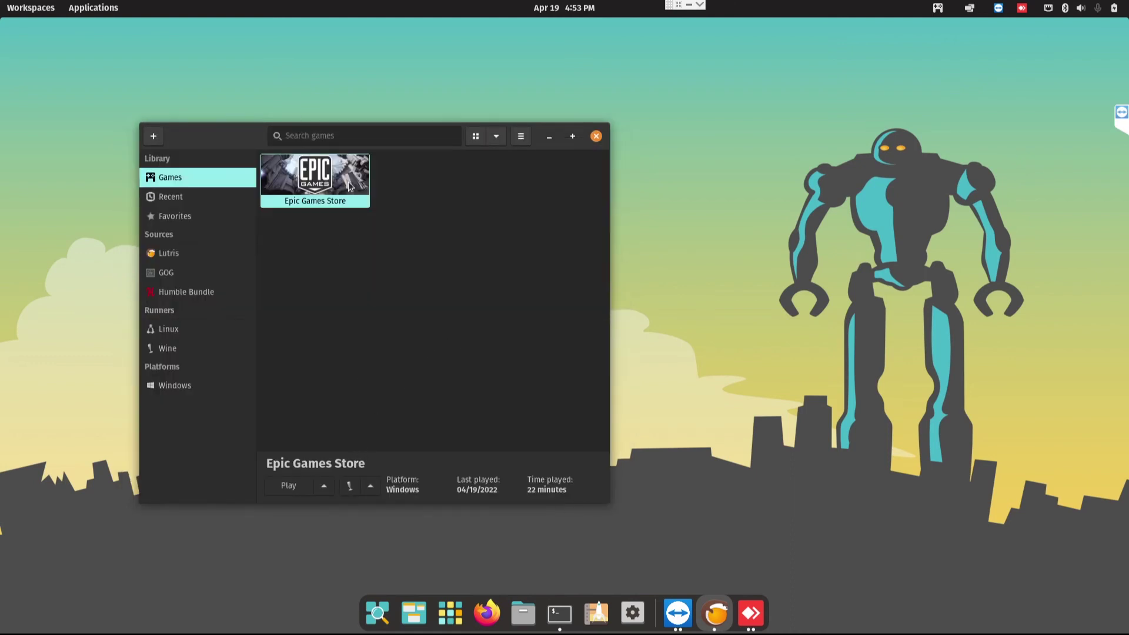
Start Epic Games Store from Lutris and launch Crying Suns from its library.
{"action": "double_click", "coordinate": [349, 186]}
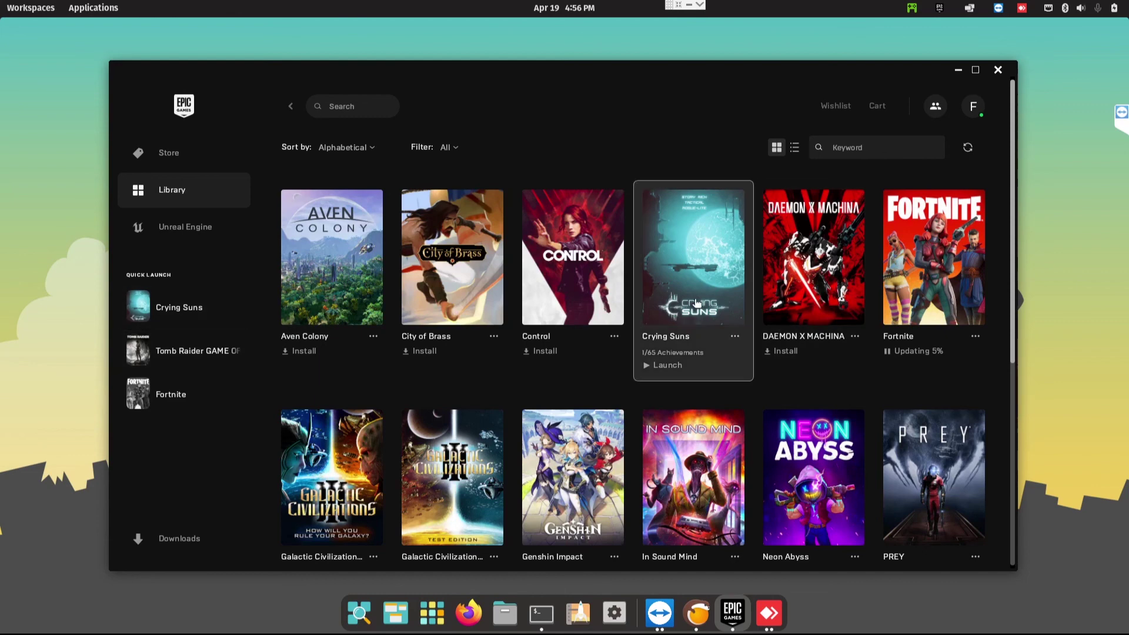
{"action": "left_click", "coordinate": [697, 304]}
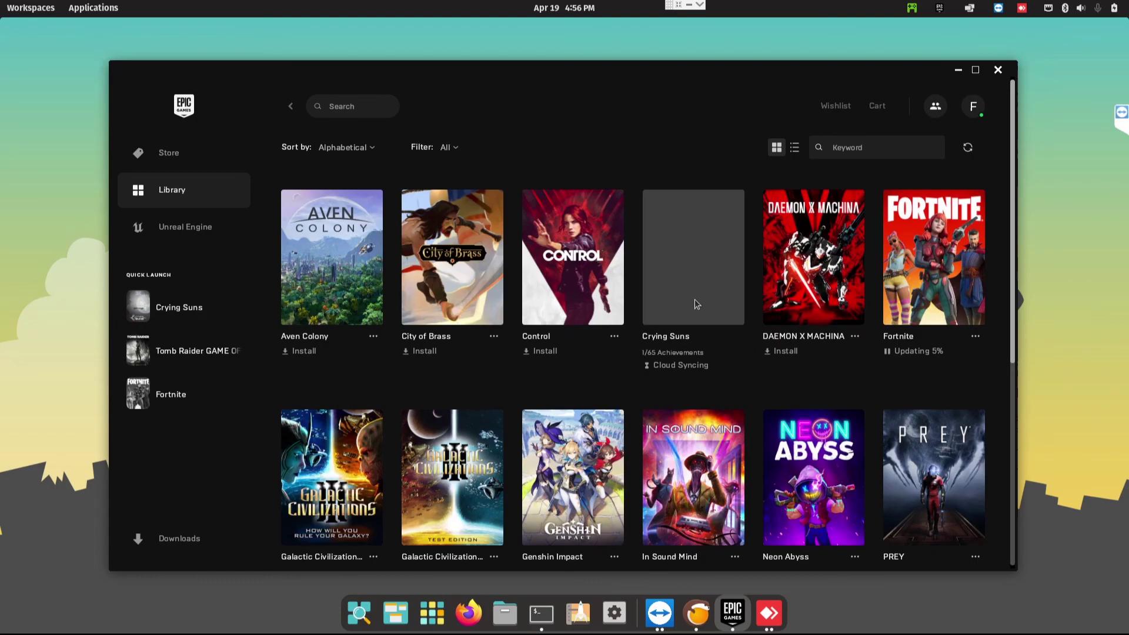